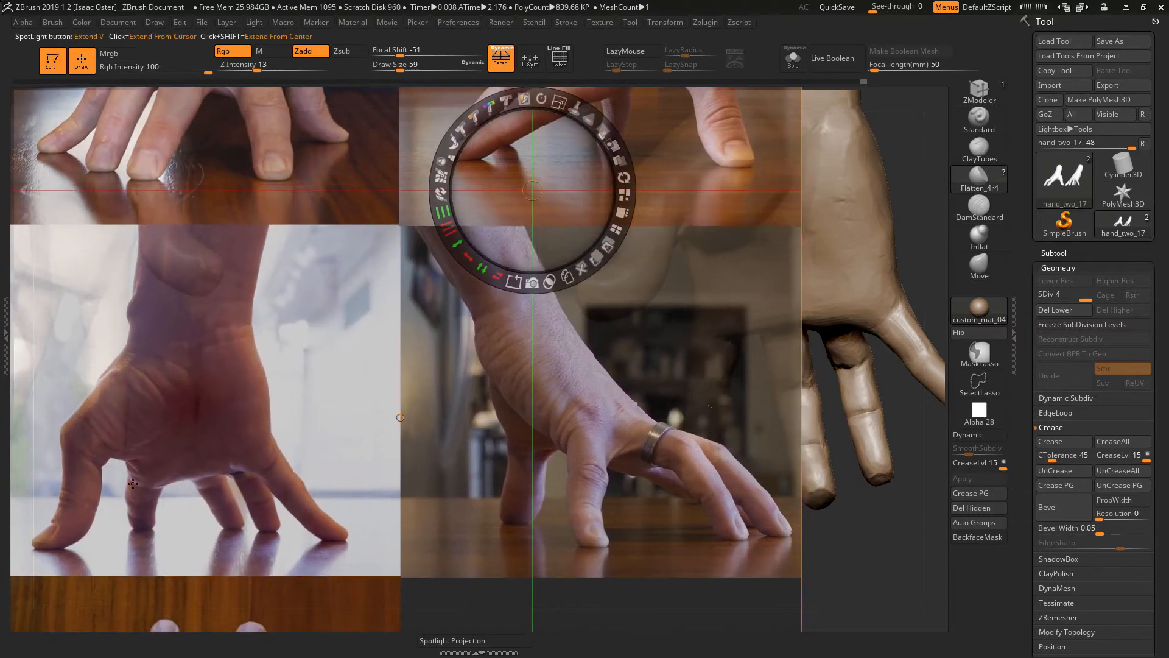
# - Flip the palm-side reference photo horizontally in Spotlight, enlarge it, place it beside the hand model, and leave Spotlight editing
pyautogui.click(497, 276)
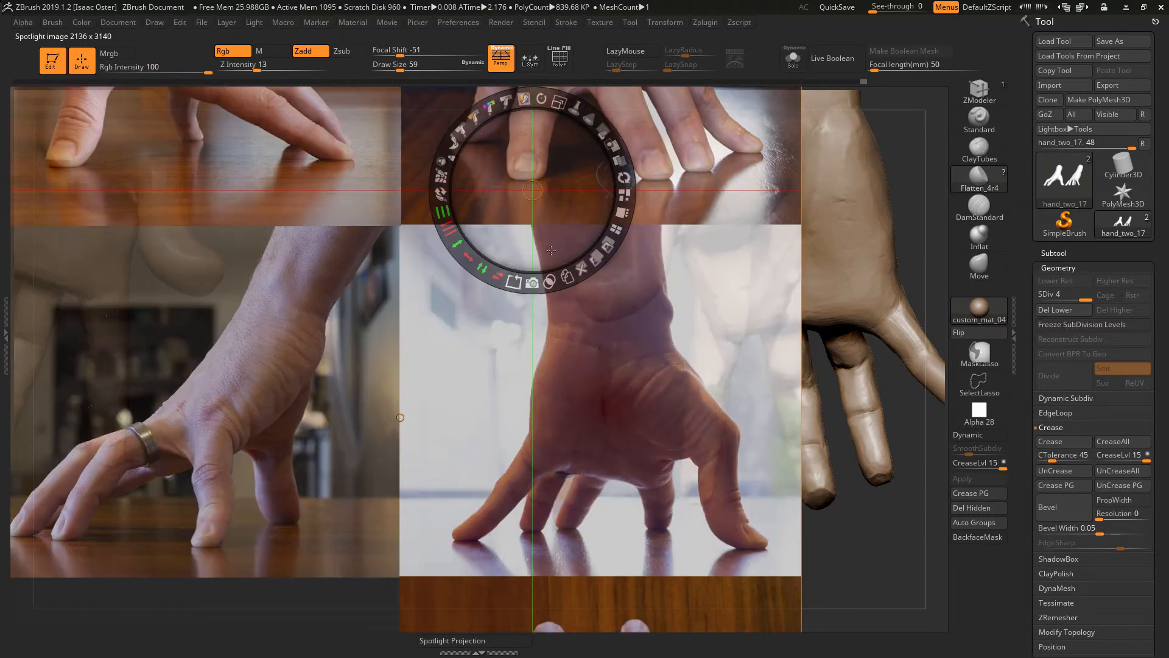
pyautogui.moveTo(544, 249); pyautogui.dragTo(125, 272)
pyautogui.moveTo(141, 126); pyautogui.dragTo(163, 133)
pyautogui.moveTo(150, 260); pyautogui.dragTo(123, 204)
pyautogui.press('z')
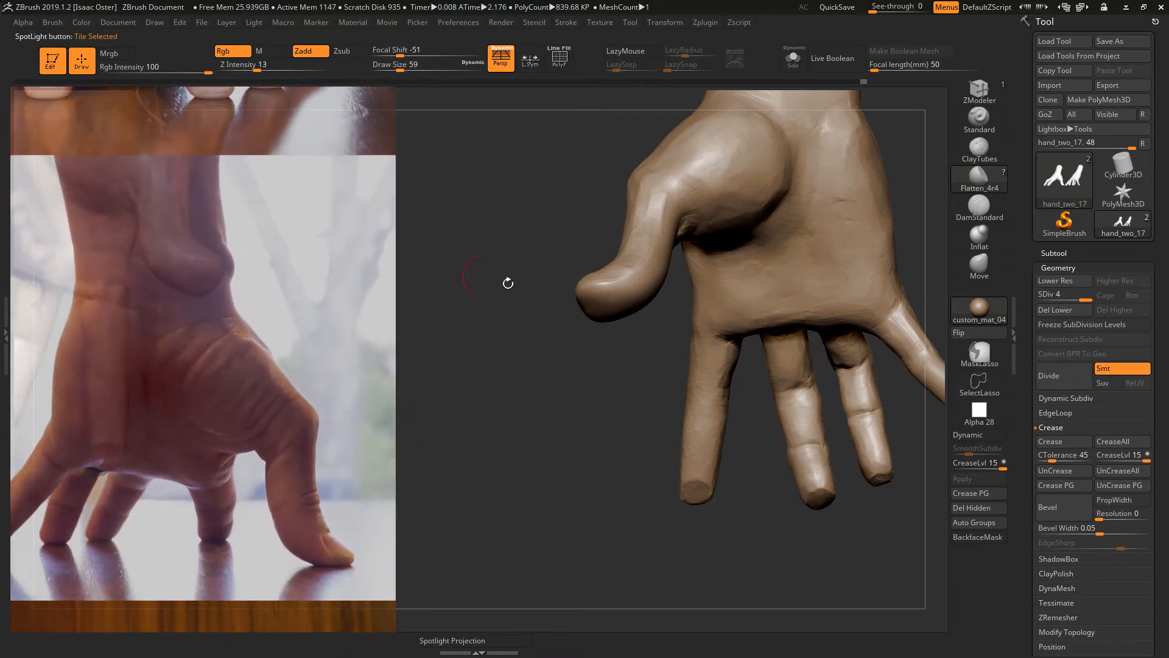
# - Match the palm view to the reference photo, choose the Move brush, and lower the hand to subdivision level 2
pyautogui.moveTo(523, 465)
pyautogui.mouseDown()
pyautogui.moveTo(475, 473)
pyautogui.moveTo(482, 459)
pyautogui.moveTo(590, 444)
pyautogui.moveTo(780, 458)
pyautogui.moveTo(730, 399)
pyautogui.moveTo(765, 491)
pyautogui.moveTo(917, 520)
pyautogui.moveTo(436, 490)
pyautogui.mouseUp()
pyautogui.moveTo(617, 465); pyautogui.dragTo(605, 548)
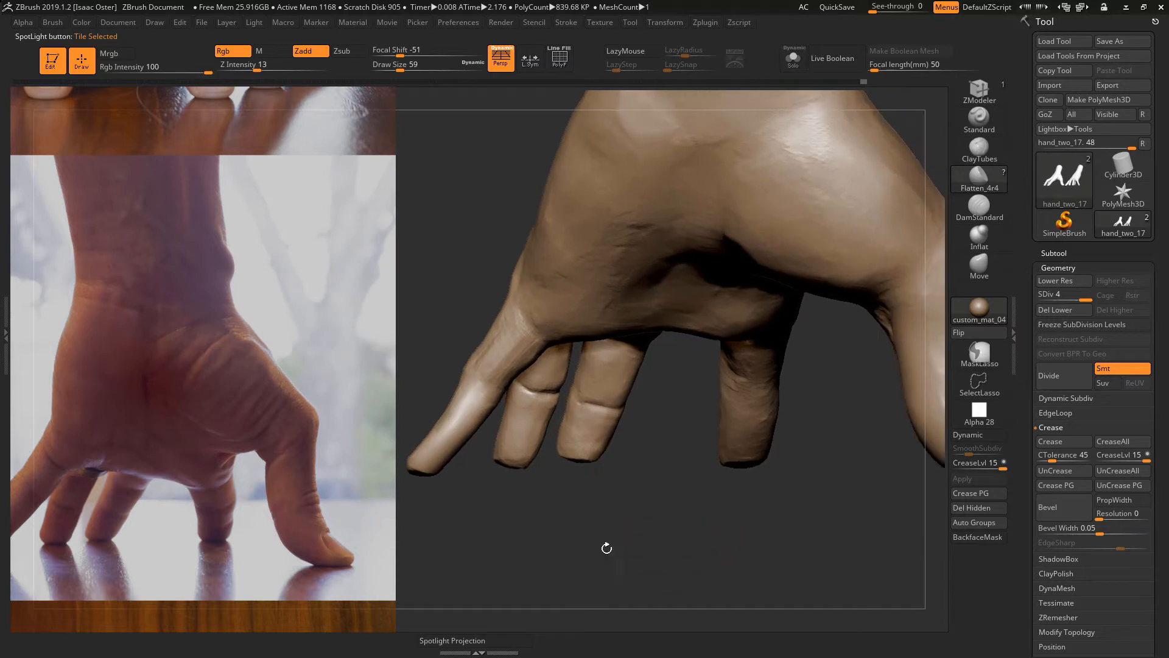
pyautogui.moveTo(699, 413); pyautogui.dragTo(702, 527)
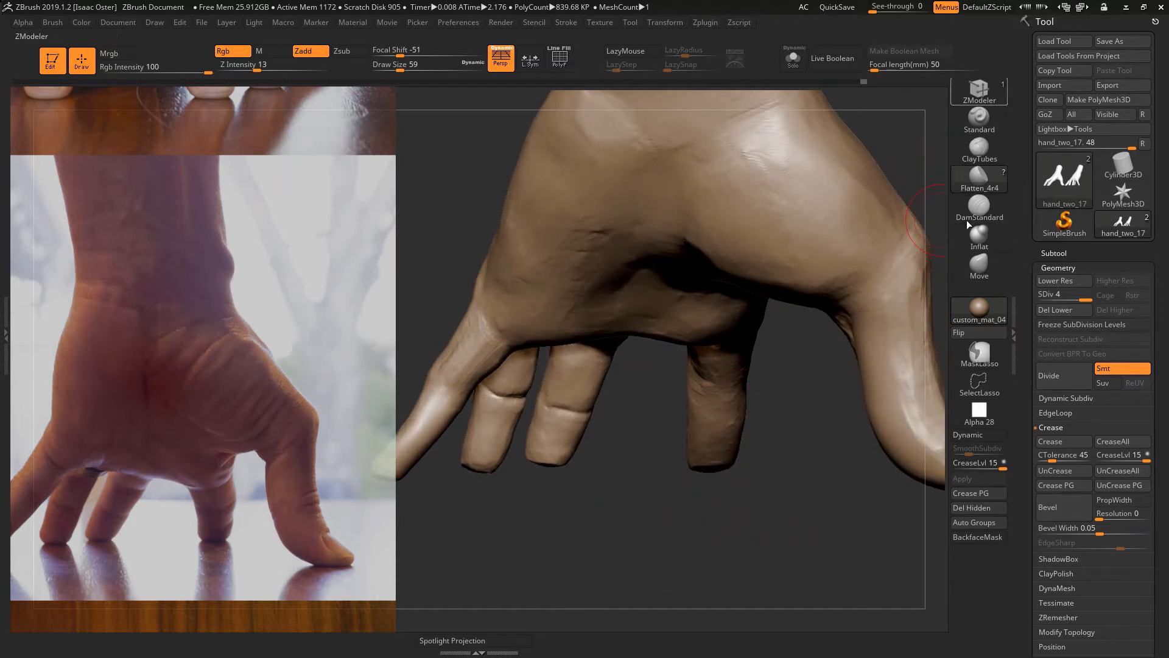
pyautogui.click(972, 268)
pyautogui.press('s')
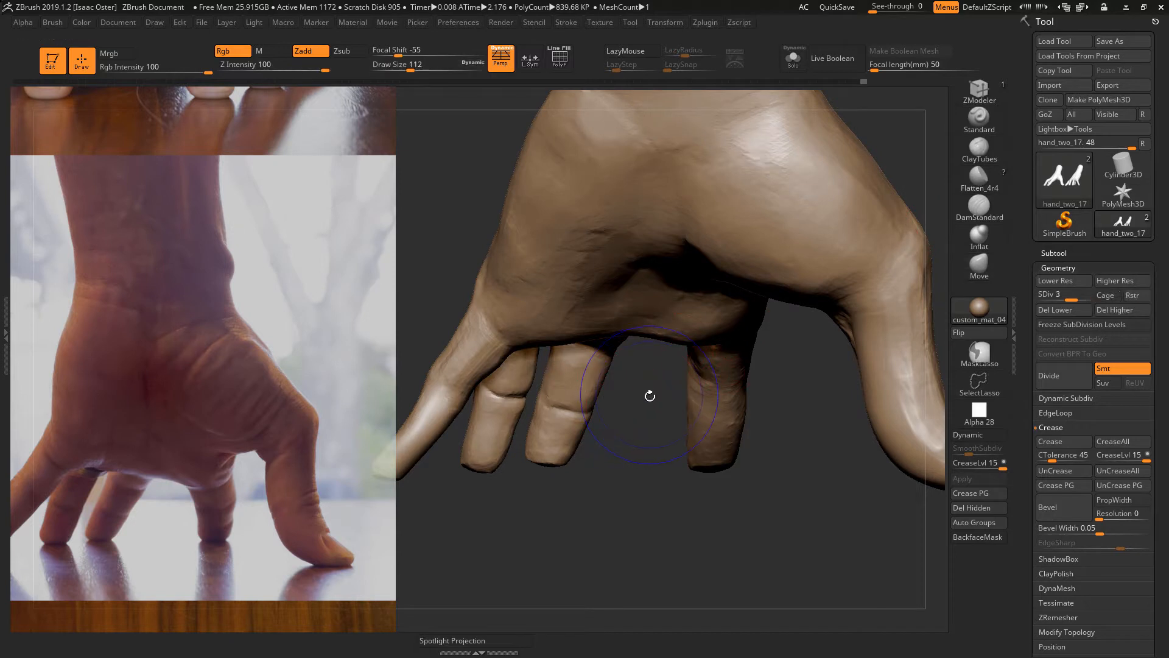
pyautogui.hotkey('shift', 'd')
pyautogui.hotkey('shift', 'd')
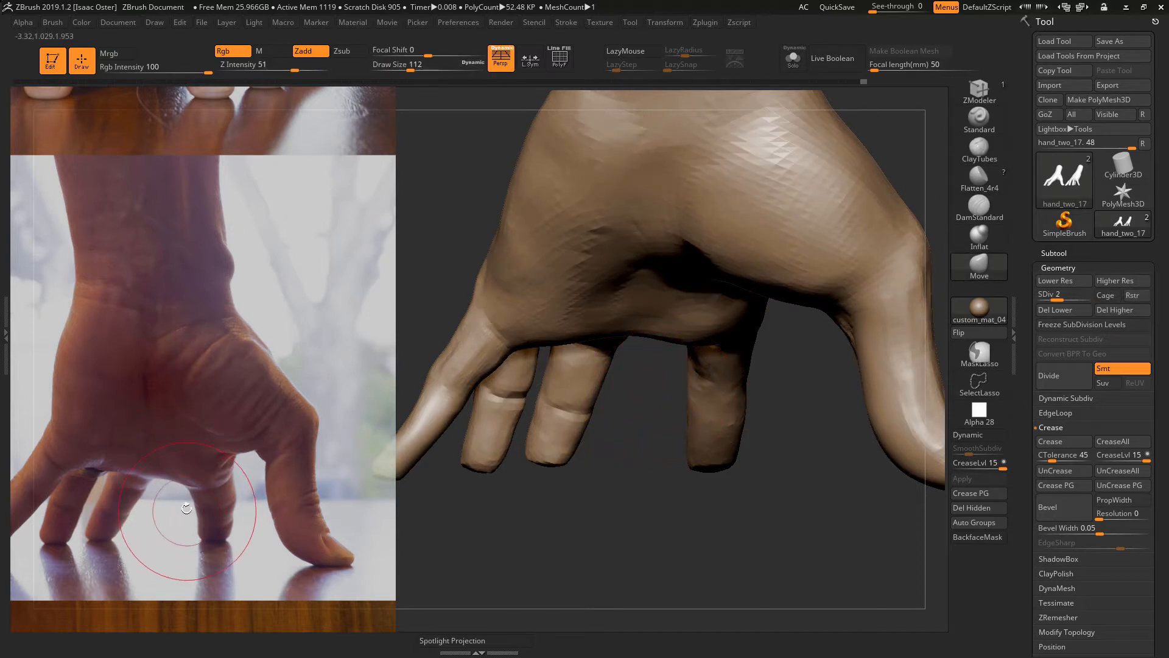
pyautogui.moveTo(691, 399)
pyautogui.mouseDown(button='right')
pyautogui.moveTo(743, 534)
pyautogui.moveTo(660, 493)
pyautogui.mouseUp(button='right')
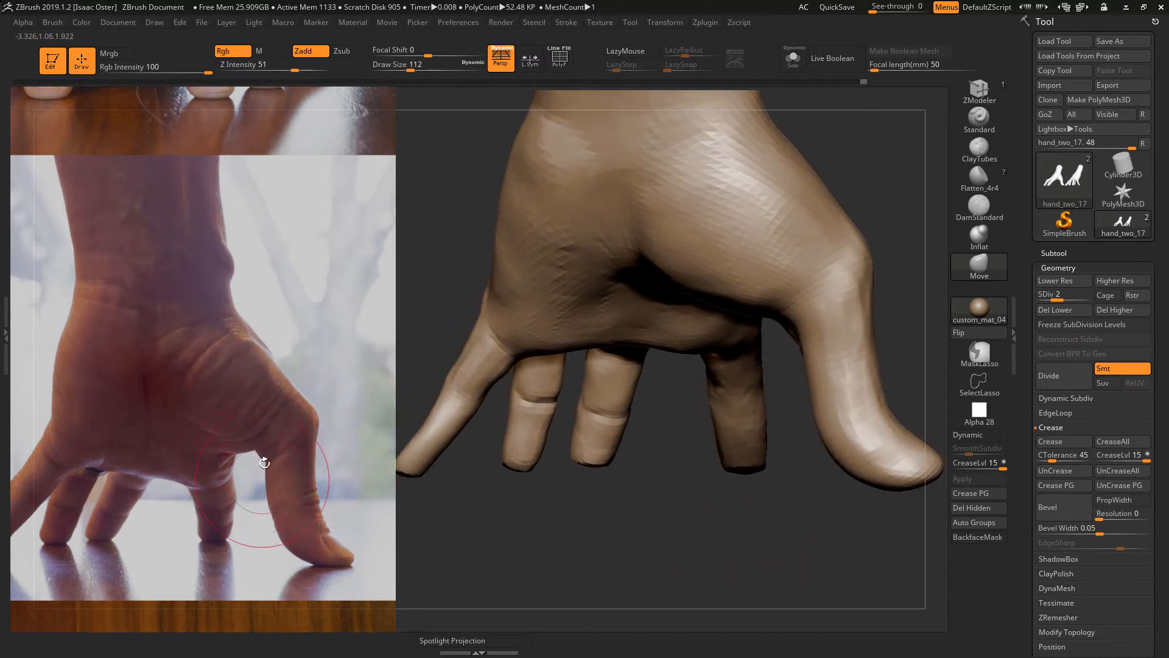
pyautogui.moveTo(642, 546)
pyautogui.mouseDown(button='right')
pyautogui.moveTo(627, 546)
pyautogui.moveTo(637, 559)
pyautogui.moveTo(641, 516)
pyautogui.moveTo(650, 541)
pyautogui.moveTo(645, 532)
pyautogui.mouseUp(button='right')
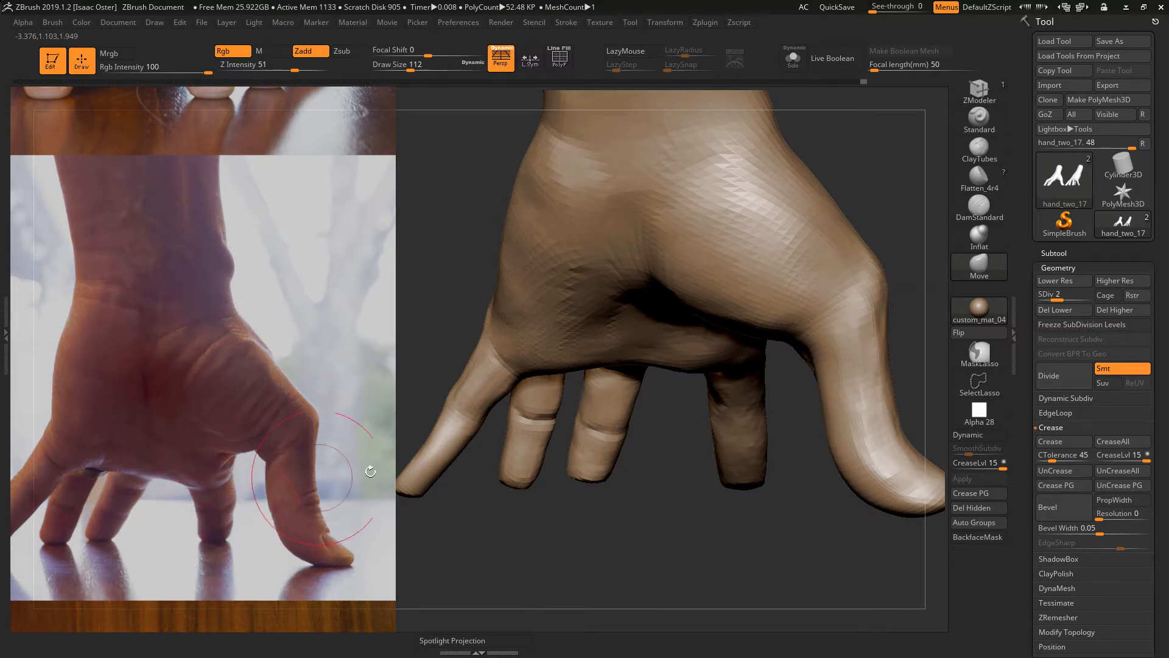
# - Lower the hand to subdivision level 1 and adjust the index finger using the Move brush at draw size 172
pyautogui.press('s')
pyautogui.moveTo(688, 453); pyautogui.dragTo(731, 476)
pyautogui.hotkey('ctrl', 'z')
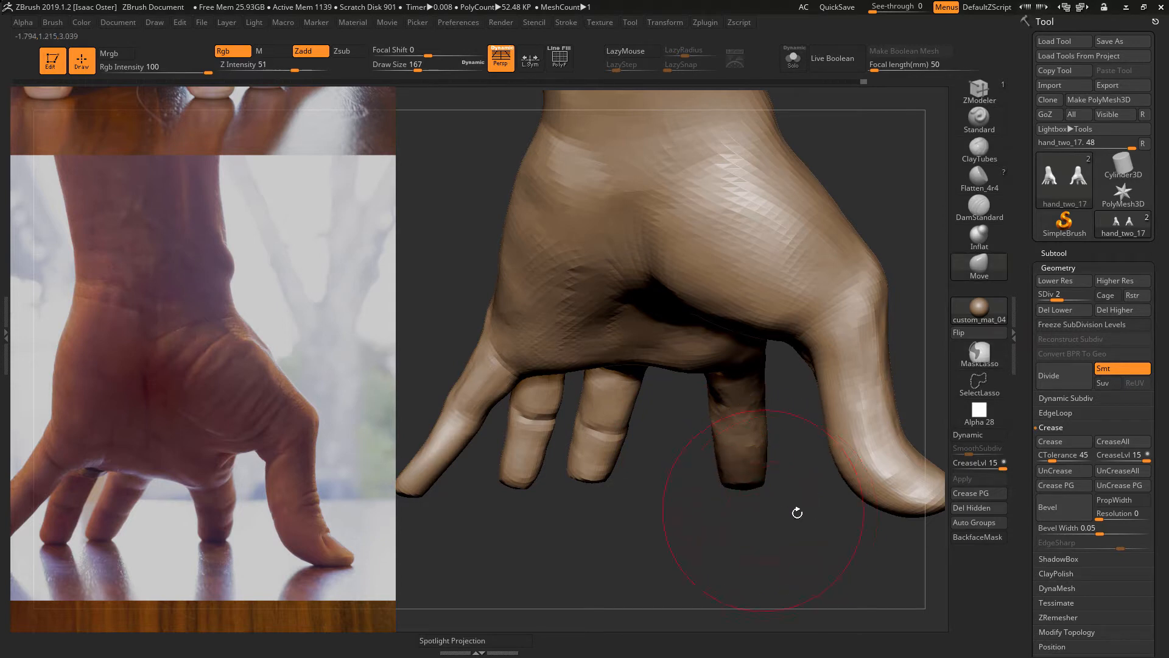
pyautogui.hotkey('shift', 'd')
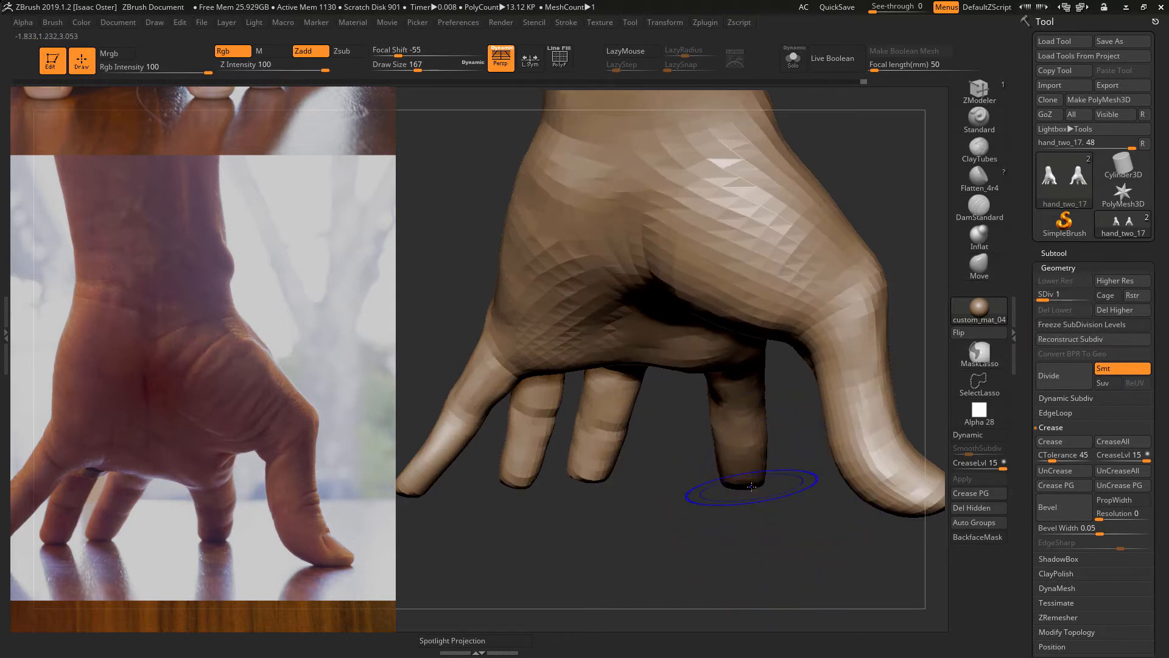
pyautogui.press('s')
pyautogui.moveTo(718, 427); pyautogui.dragTo(719, 432)
pyautogui.press('s')
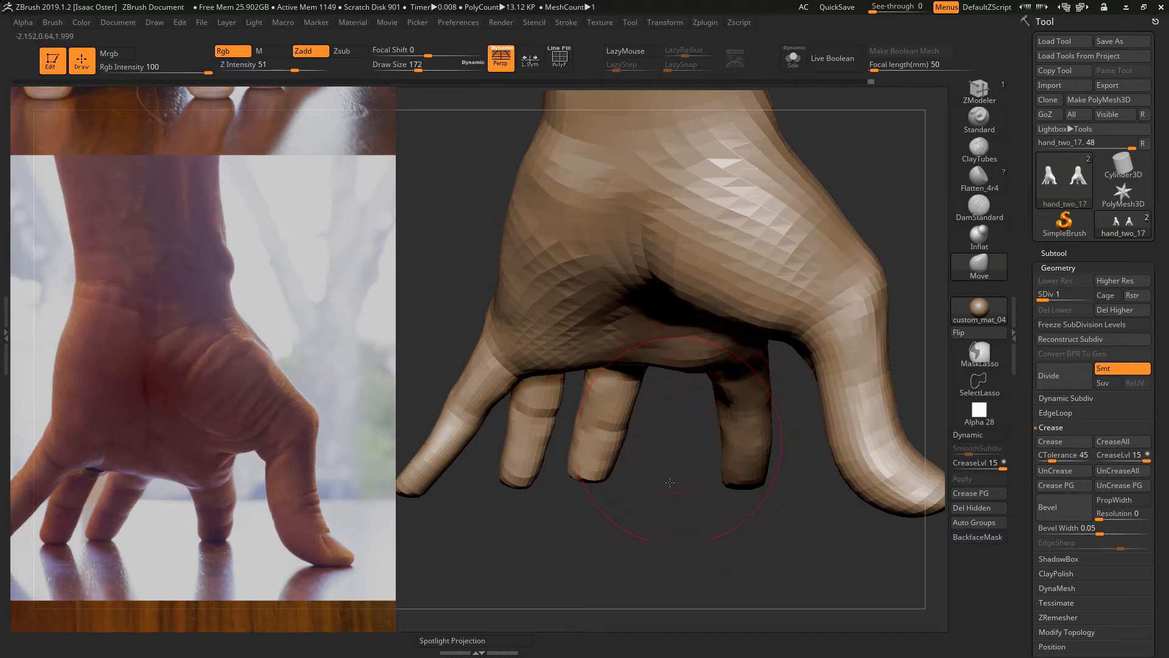
# - Mask the whole hand except the index finger, softening the mask edge at the knuckle
pyautogui.moveTo(670, 482)
pyautogui.mouseDown()
pyautogui.moveTo(772, 530)
pyautogui.moveTo(869, 392)
pyautogui.moveTo(856, 192)
pyautogui.moveTo(663, 278)
pyautogui.moveTo(660, 358)
pyautogui.moveTo(700, 420)
pyautogui.moveTo(786, 465)
pyautogui.mouseUp()
pyautogui.moveTo(859, 444)
pyautogui.mouseDown()
pyautogui.moveTo(824, 457)
pyautogui.moveTo(755, 430)
pyautogui.mouseUp()
pyautogui.moveTo(548, 265)
pyautogui.keyDown('ctrl'); pyautogui.mouseDown()
pyautogui.moveTo(583, 449)
pyautogui.moveTo(667, 341)
pyautogui.mouseUp(); pyautogui.keyUp('ctrl')
pyautogui.keyDown('ctrl'); pyautogui.click(684, 510); pyautogui.keyUp('ctrl')
pyautogui.keyDown('ctrl'); pyautogui.click(801, 538); pyautogui.keyUp('ctrl')
pyautogui.keyDown('ctrl'); pyautogui.click(708, 506); pyautogui.keyUp('ctrl')
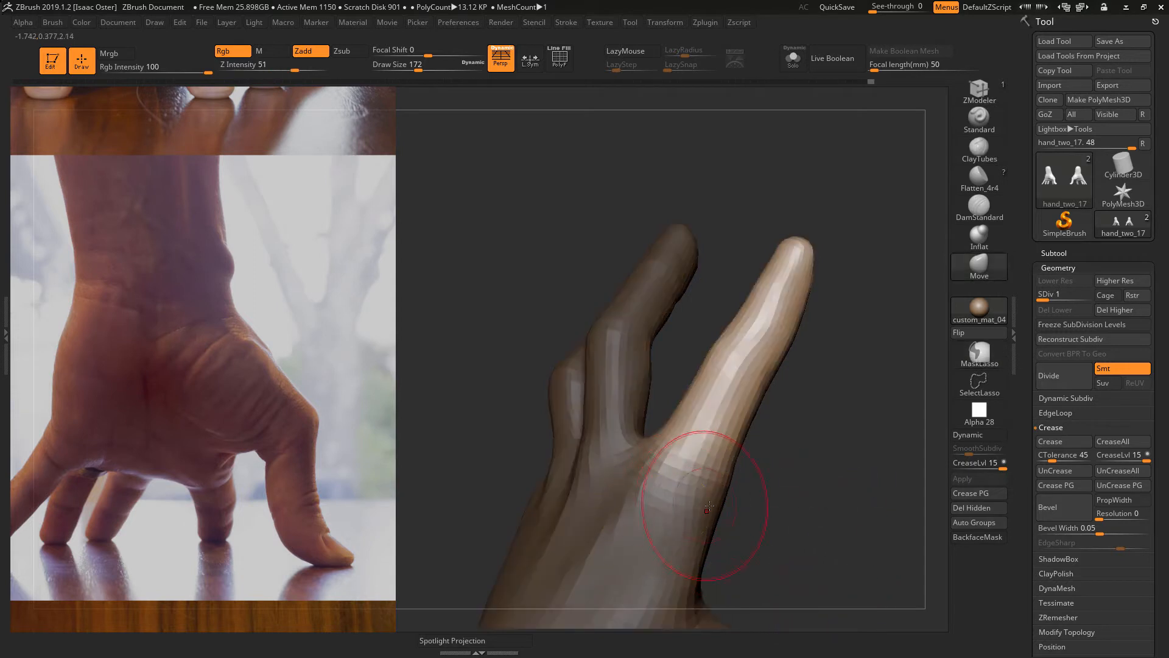
pyautogui.moveTo(785, 524)
pyautogui.mouseDown()
pyautogui.moveTo(849, 522)
pyautogui.moveTo(871, 427)
pyautogui.moveTo(885, 323)
pyautogui.moveTo(828, 272)
pyautogui.mouseUp()
# - Switch from the gizmo to a transpose line in Move mode and draw it vertically from the index knuckle past the fingertip
pyautogui.press('w')
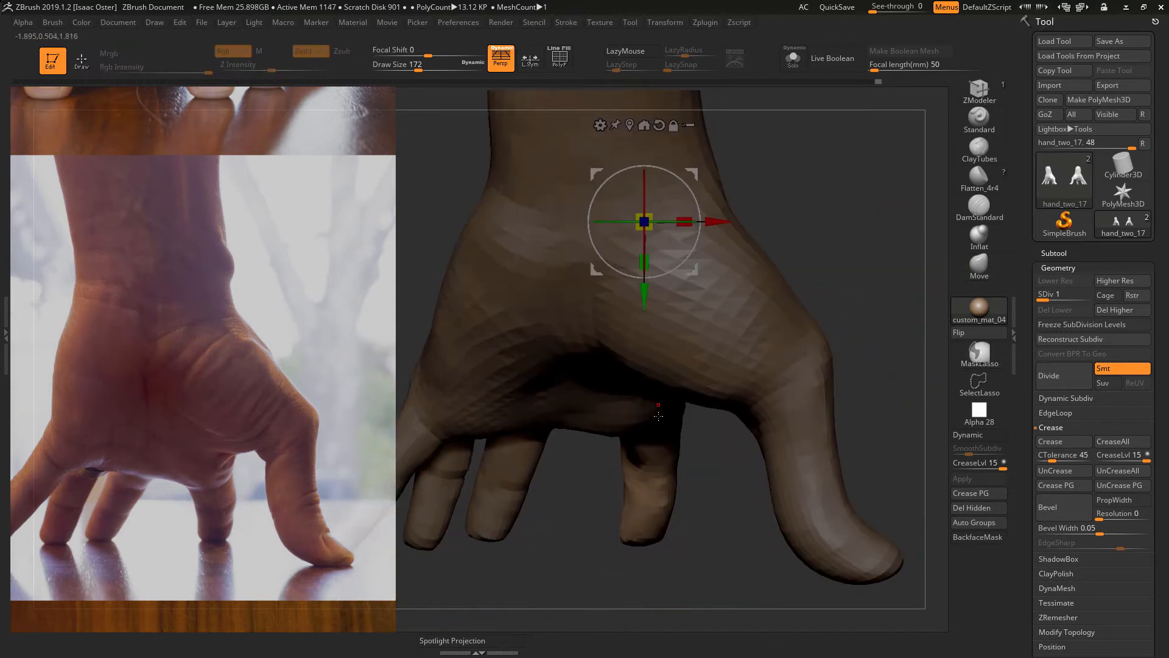
pyautogui.press('y')
pyautogui.keyDown('alt'); pyautogui.moveTo(717, 480); pyautogui.dragTo(730, 426); pyautogui.keyUp('alt')
pyautogui.moveTo(666, 370); pyautogui.dragTo(669, 582)
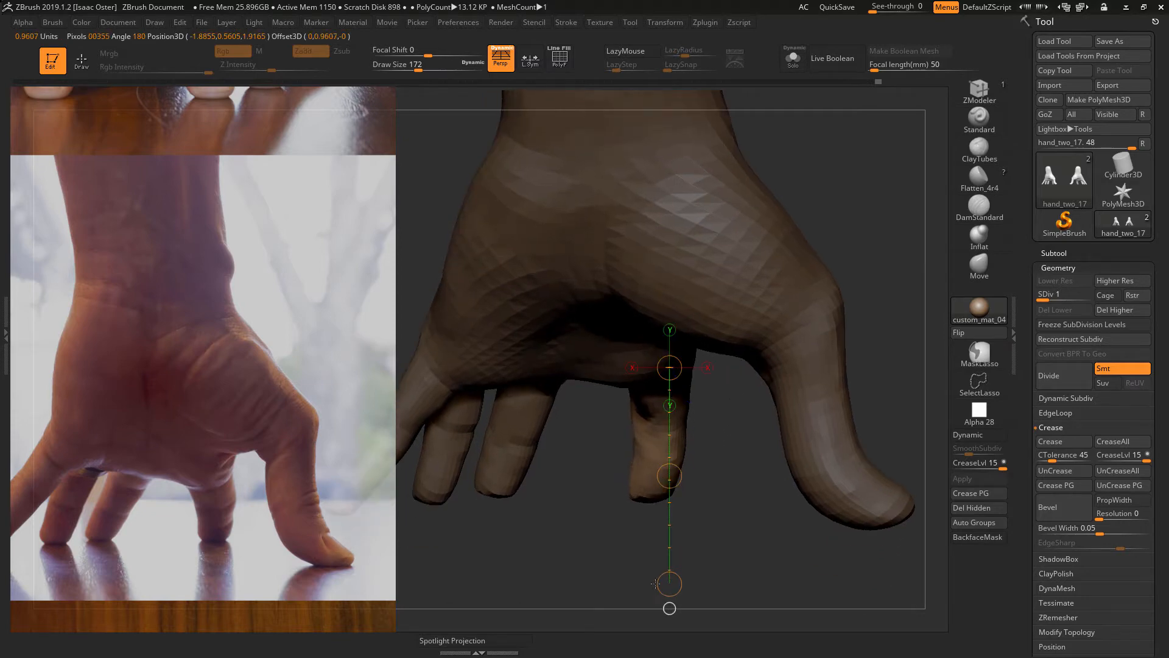
pyautogui.moveTo(853, 548)
pyautogui.mouseDown()
pyautogui.moveTo(773, 536)
pyautogui.moveTo(674, 496)
pyautogui.mouseUp()
pyautogui.moveTo(860, 210); pyautogui.dragTo(833, 242)
pyautogui.moveTo(689, 493)
pyautogui.mouseDown()
pyautogui.moveTo(694, 513)
pyautogui.moveTo(634, 499)
pyautogui.moveTo(655, 499)
pyautogui.moveTo(686, 344)
pyautogui.moveTo(691, 508)
pyautogui.mouseUp()
pyautogui.moveTo(691, 508); pyautogui.dragTo(730, 458)
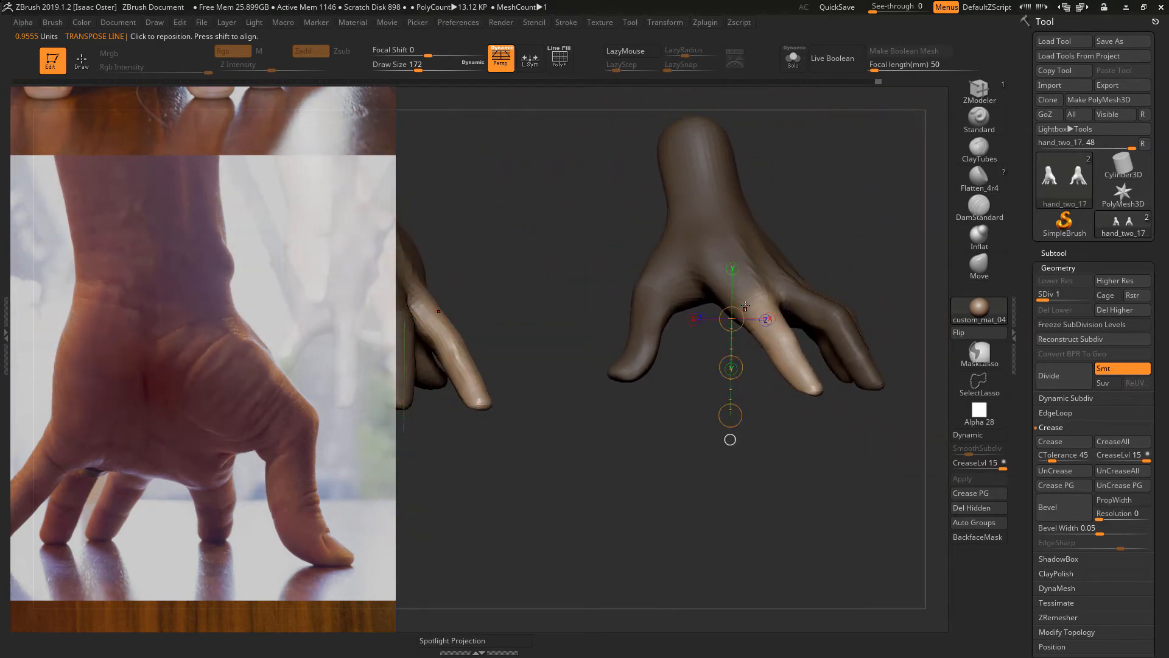
pyautogui.keyDown('shift'); pyautogui.moveTo(745, 307); pyautogui.dragTo(742, 518); pyautogui.keyUp('shift')
pyautogui.moveTo(755, 513)
pyautogui.mouseDown()
pyautogui.moveTo(788, 506)
pyautogui.moveTo(785, 488)
pyautogui.mouseUp()
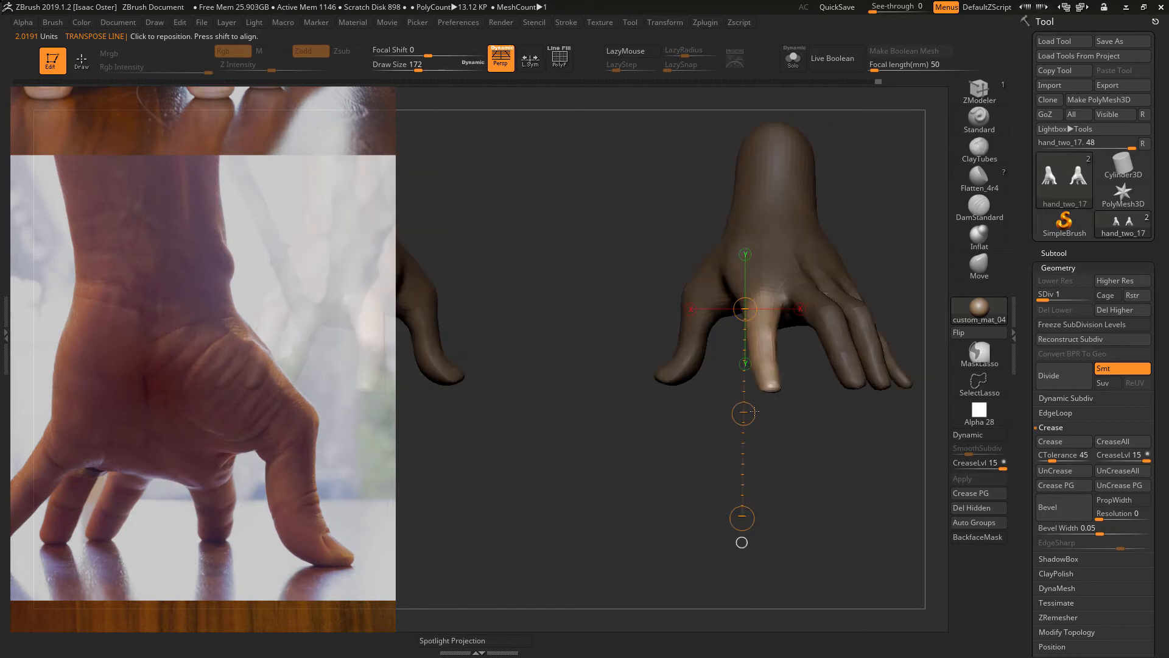
# - Move the unmasked index finger sideways with the transpose line to match the reference photo, and clear the mask
pyautogui.moveTo(755, 411); pyautogui.dragTo(771, 405)
pyautogui.moveTo(657, 433); pyautogui.dragTo(827, 400)
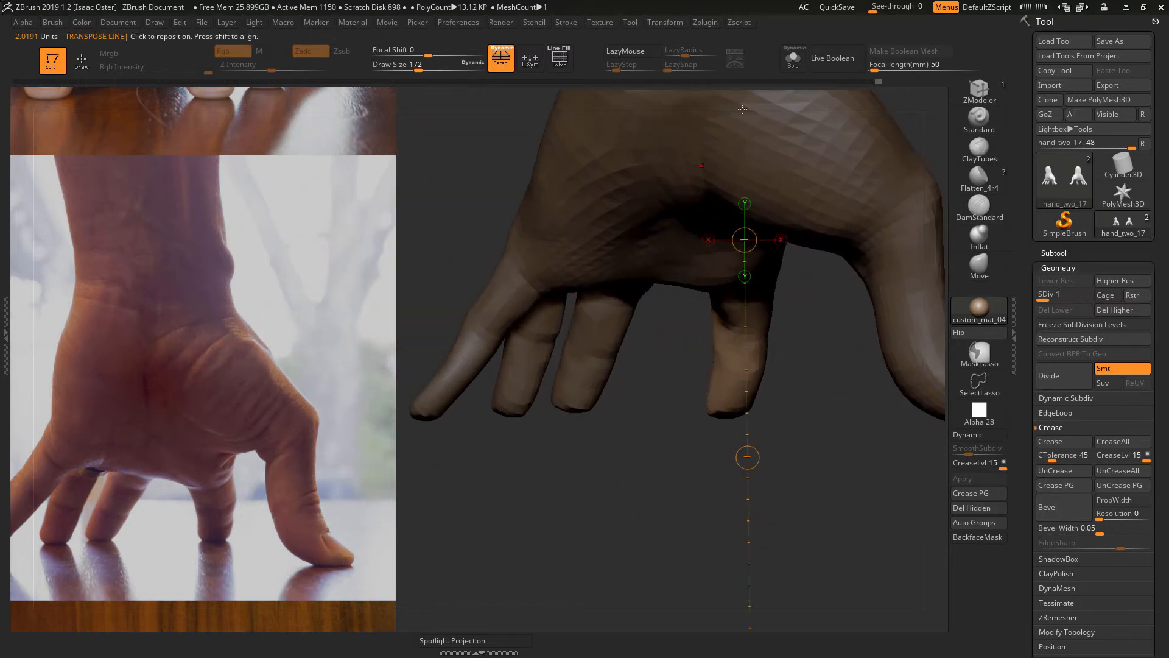
pyautogui.keyDown('alt'); pyautogui.moveTo(687, 363); pyautogui.dragTo(686, 377); pyautogui.keyUp('alt')
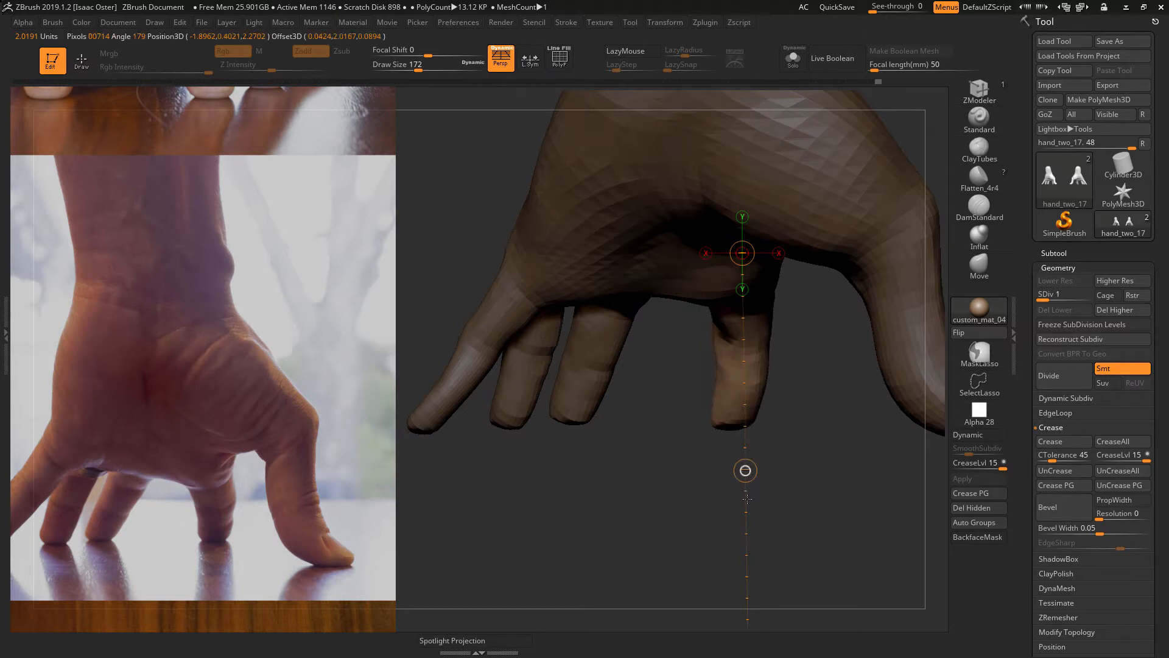
pyautogui.moveTo(759, 530); pyautogui.dragTo(765, 546)
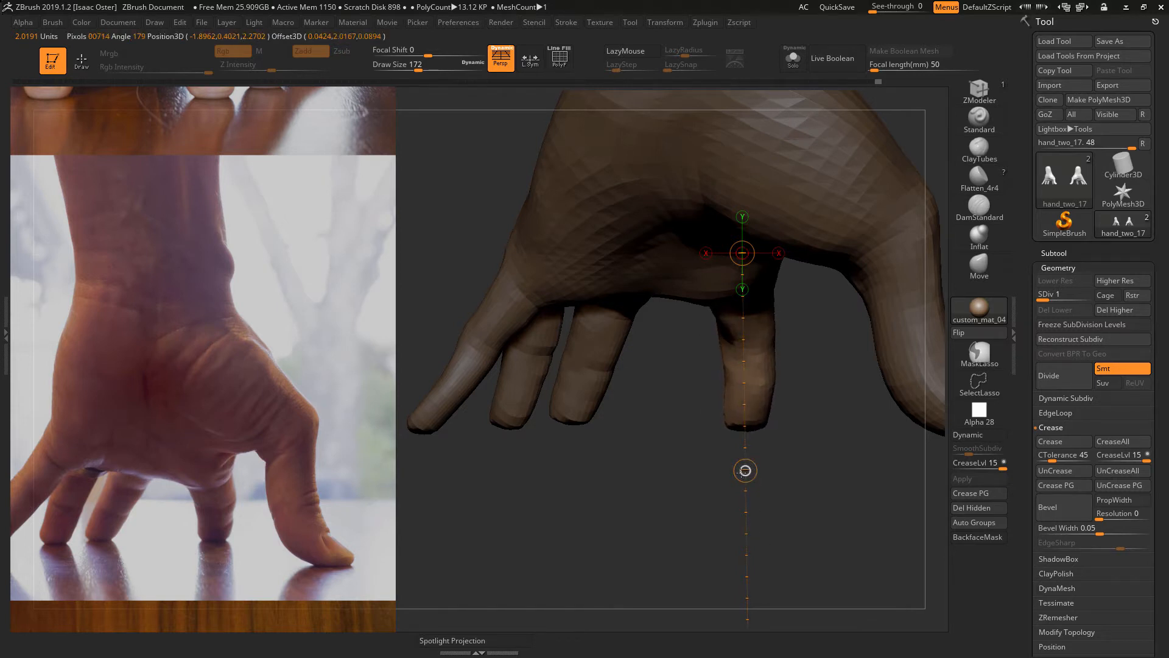
pyautogui.moveTo(740, 473); pyautogui.dragTo(735, 478)
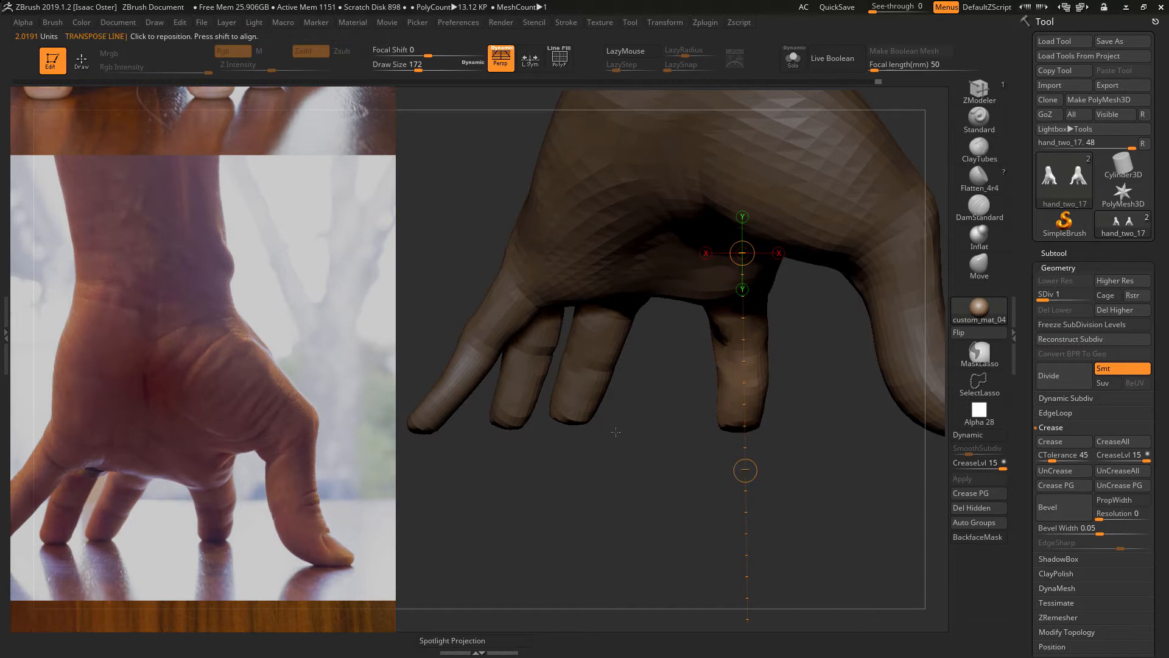
pyautogui.keyDown('ctrl'); pyautogui.moveTo(615, 431); pyautogui.dragTo(604, 421); pyautogui.keyUp('ctrl')
pyautogui.keyDown('alt'); pyautogui.moveTo(664, 463); pyautogui.dragTo(694, 473); pyautogui.keyUp('alt')
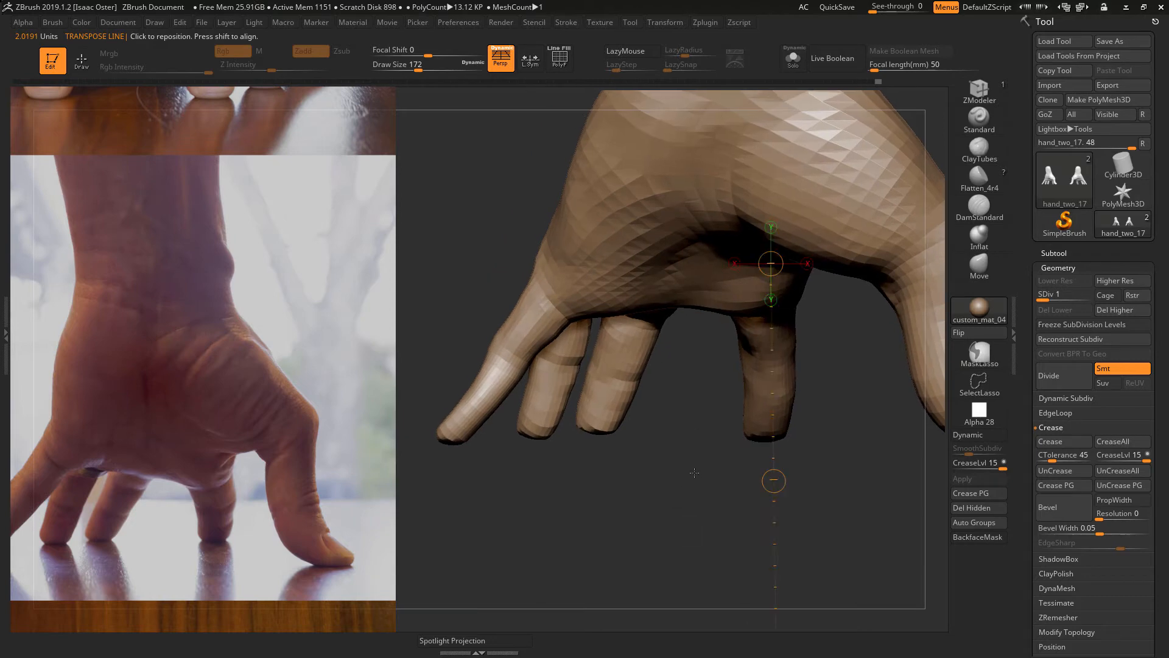
# - Turn off perspective and show then hide the PolyMesh3D1 slab to check the fingertips against the ground plane
pyautogui.click(502, 60)
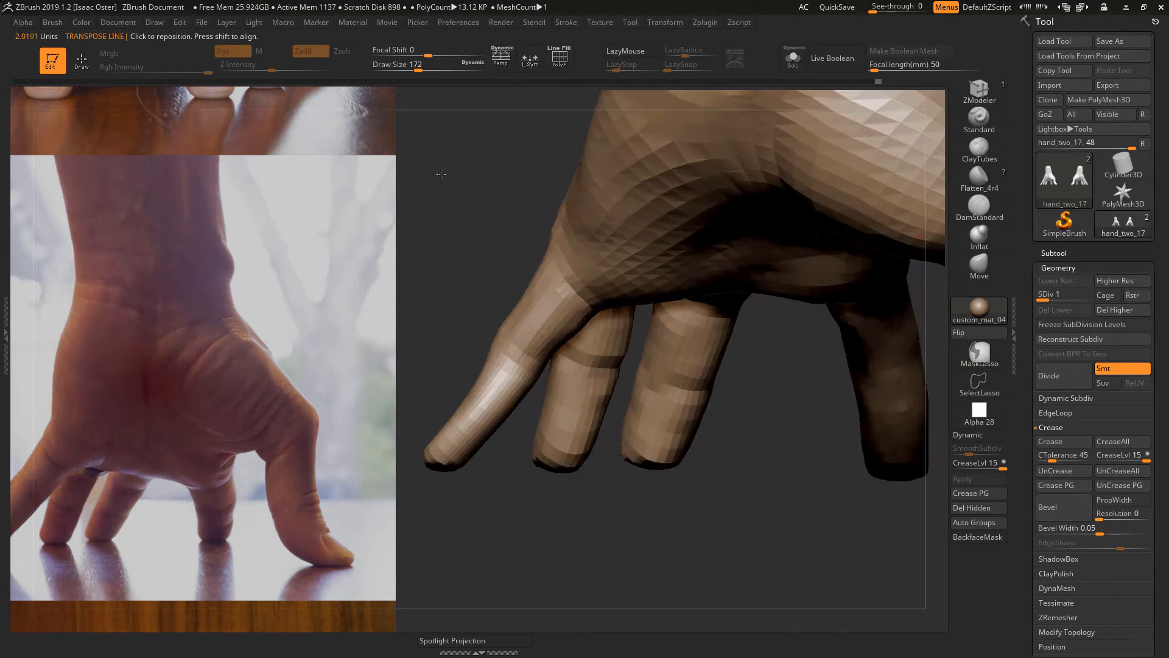
pyautogui.press('q')
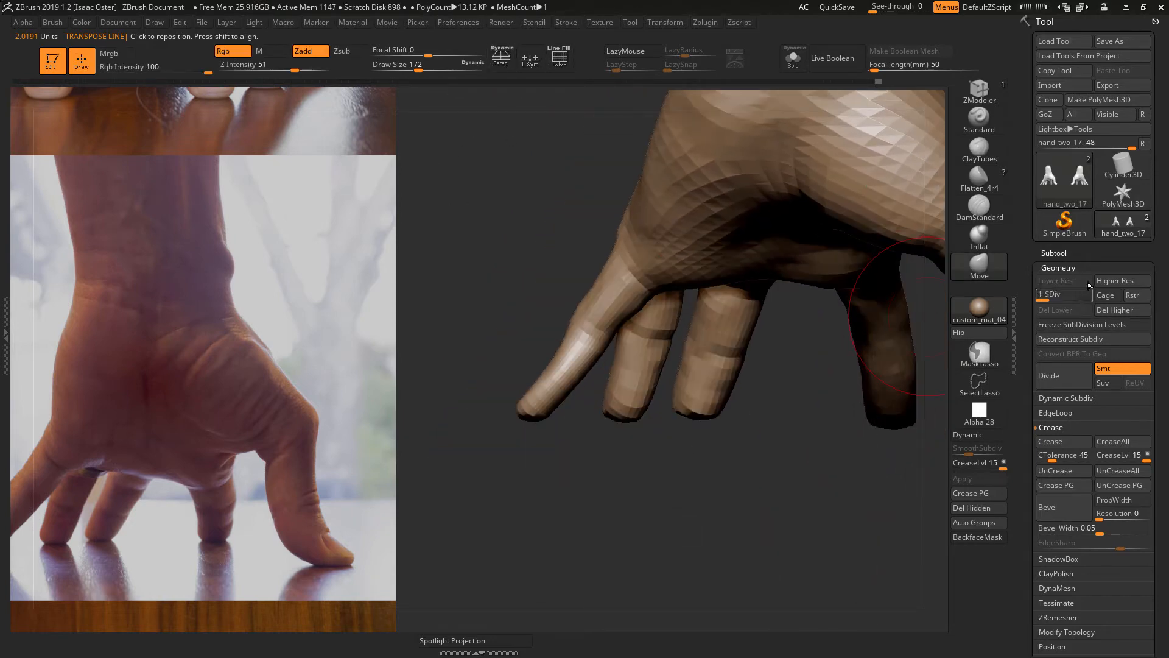
pyautogui.click(1055, 252)
pyautogui.click(1144, 307)
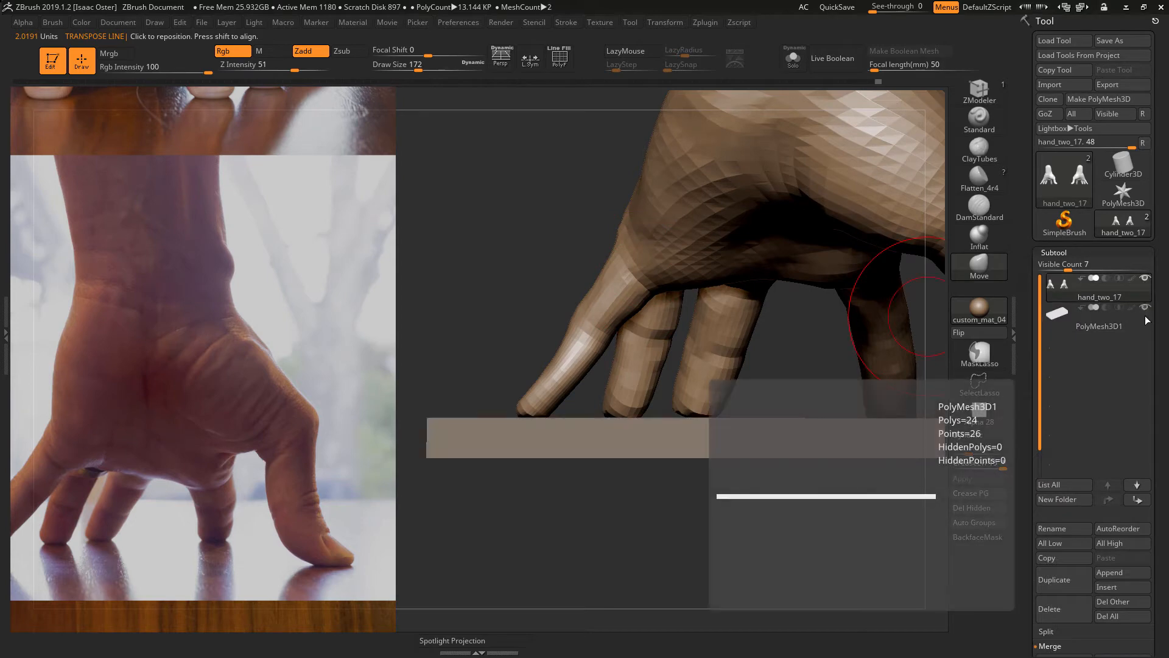
pyautogui.click(1146, 310)
pyautogui.keyDown('alt'); pyautogui.moveTo(702, 485); pyautogui.dragTo(579, 495); pyautogui.keyUp('alt')
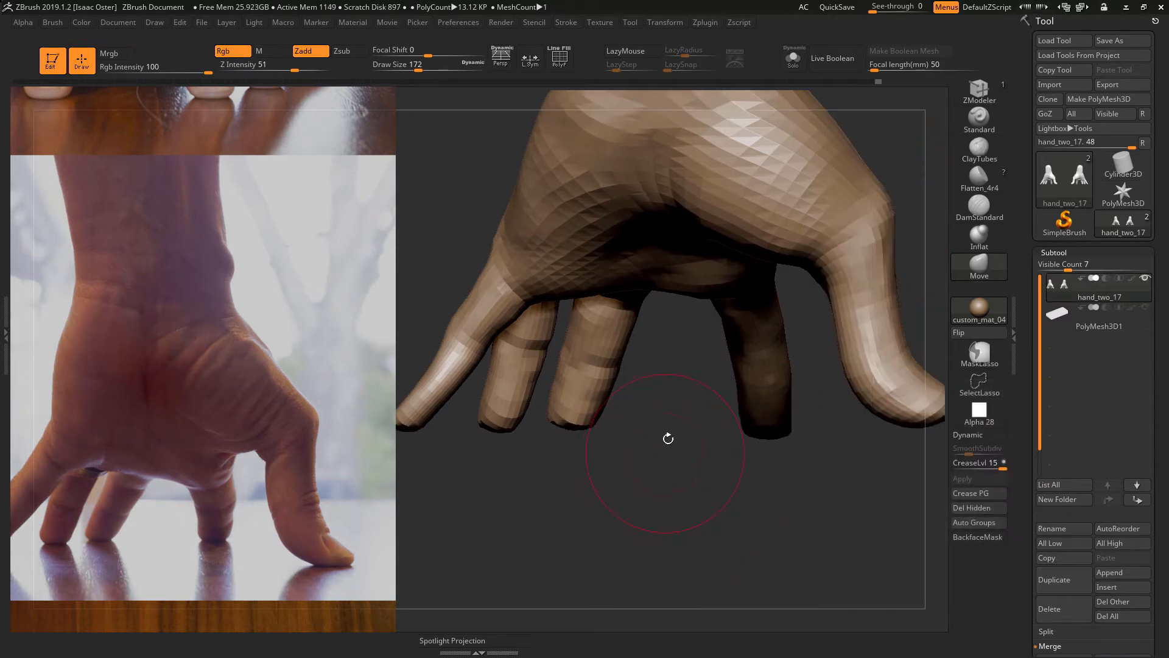
# - Redraw the transpose line horizontally from the base of the index finger out past the palm
pyautogui.press('w')
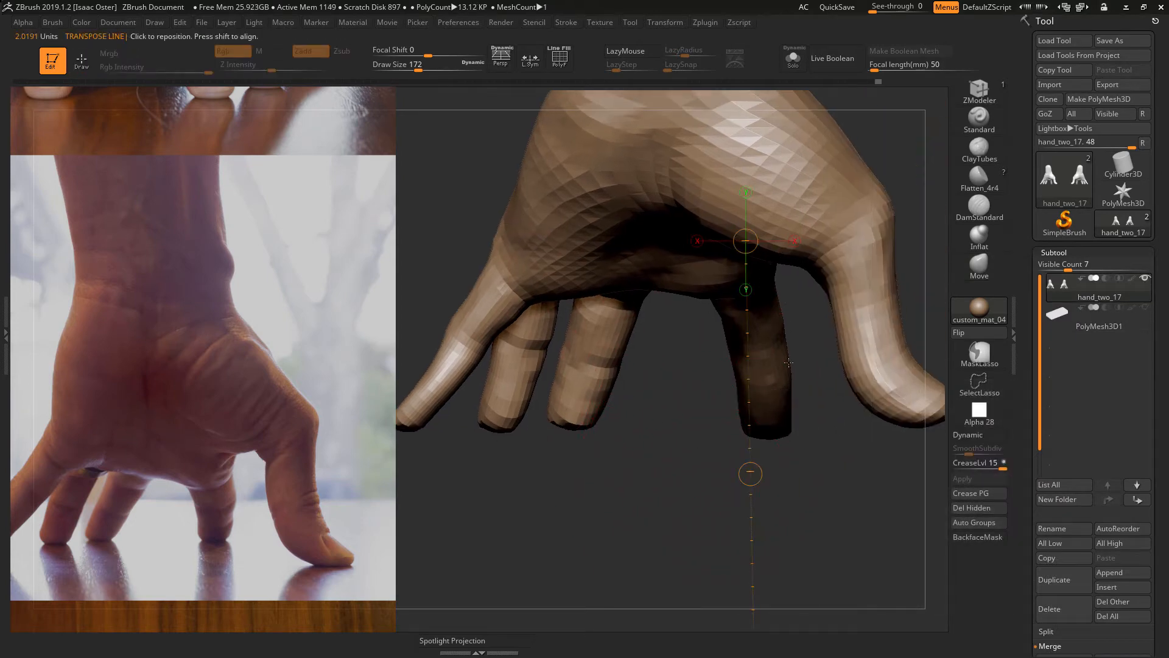
pyautogui.moveTo(605, 439); pyautogui.dragTo(610, 595)
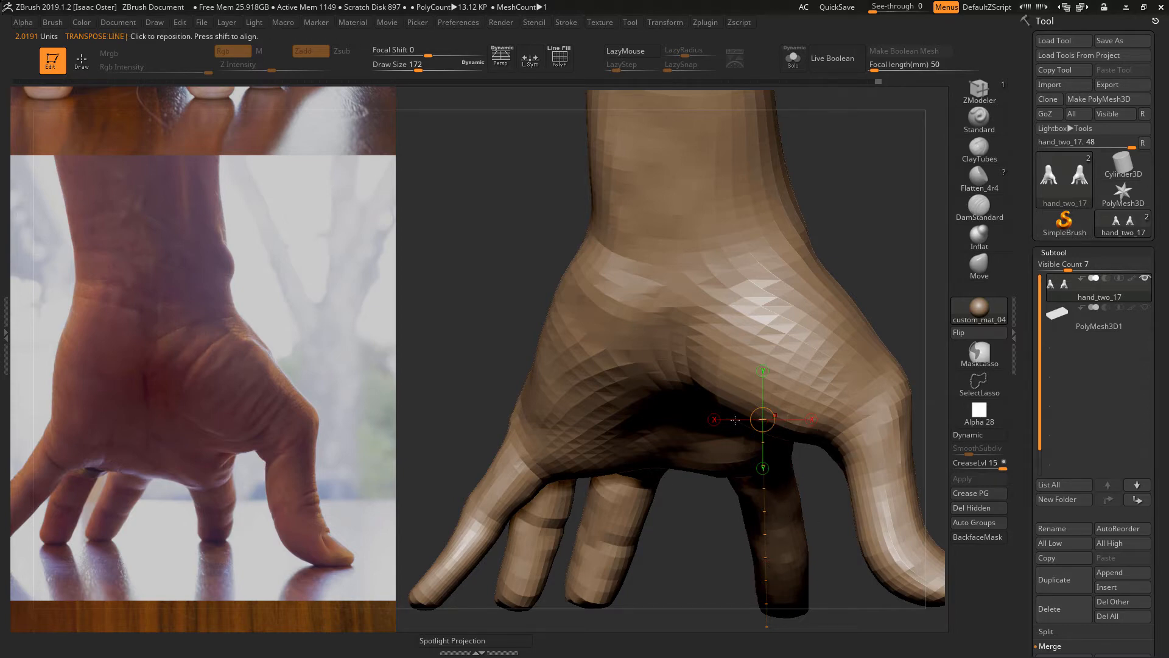
pyautogui.moveTo(714, 419); pyautogui.dragTo(272, 419)
# - Lasso-mask the index finger, soften the mask edge, and invert the mask so only that finger stays editable
pyautogui.press('ctrl')
pyautogui.moveTo(769, 655)
pyautogui.keyDown('ctrl'); pyautogui.mouseDown()
pyautogui.moveTo(849, 560)
pyautogui.moveTo(792, 454)
pyautogui.moveTo(715, 466)
pyautogui.moveTo(686, 555)
pyautogui.moveTo(877, 278)
pyautogui.moveTo(647, 542)
pyautogui.moveTo(626, 486)
pyautogui.moveTo(660, 481)
pyautogui.moveTo(659, 497)
pyautogui.moveTo(834, 603)
pyautogui.moveTo(710, 338)
pyautogui.moveTo(712, 267)
pyautogui.moveTo(670, 384)
pyautogui.mouseUp(); pyautogui.keyUp('ctrl')
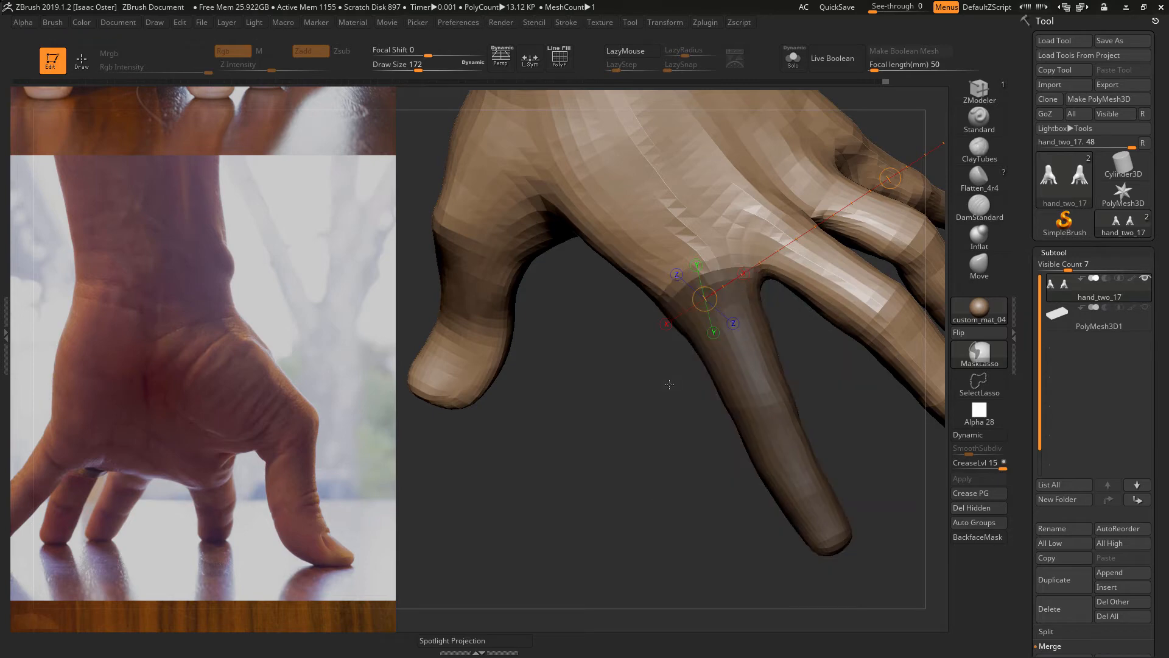
pyautogui.keyDown('ctrl'); pyautogui.click(673, 464); pyautogui.keyUp('ctrl')
pyautogui.keyDown('ctrl'); pyautogui.click(696, 470); pyautogui.keyUp('ctrl')
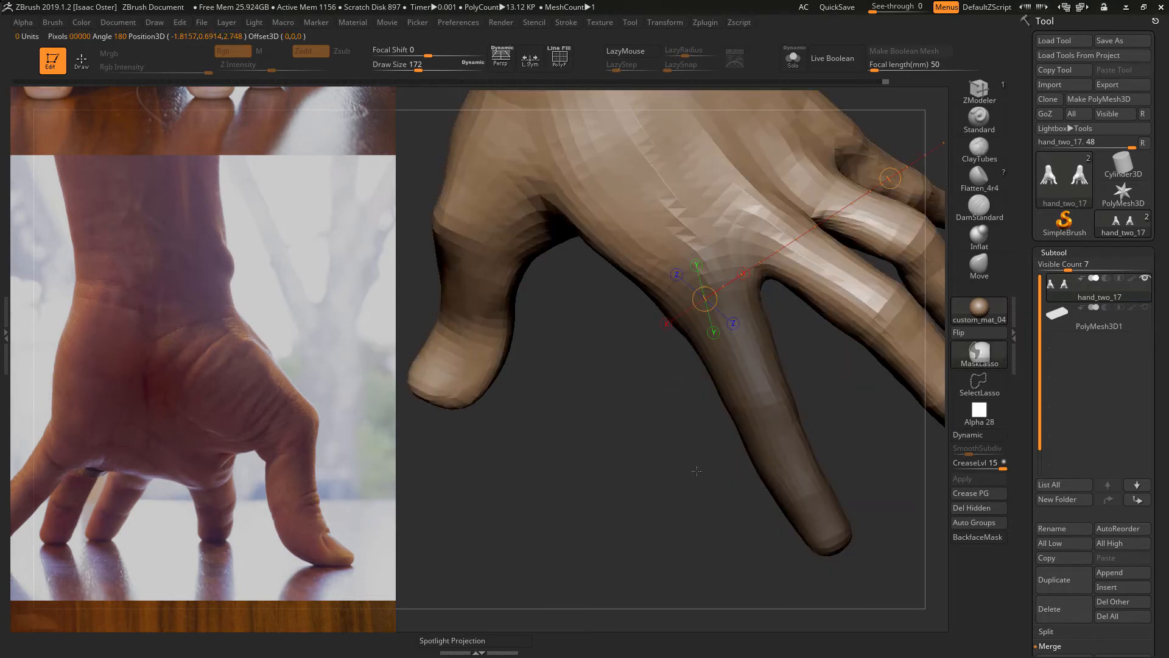
pyautogui.moveTo(697, 470); pyautogui.dragTo(789, 268)
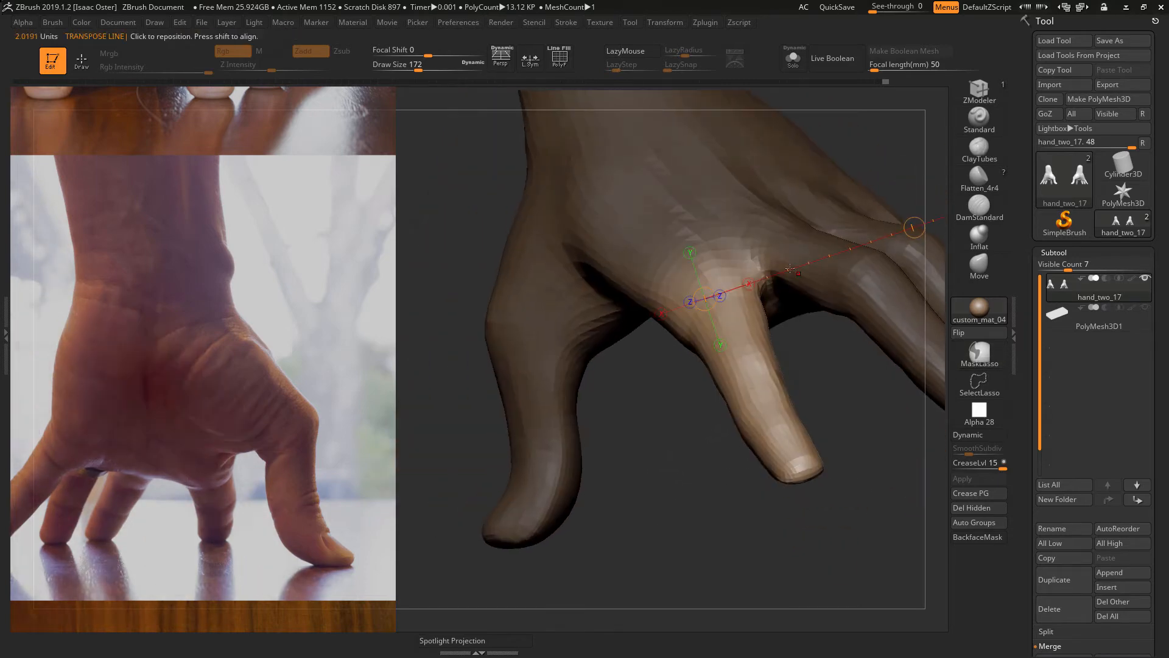
pyautogui.keyDown('alt'); pyautogui.moveTo(860, 406); pyautogui.dragTo(819, 425); pyautogui.keyUp('alt')
pyautogui.moveTo(881, 545)
pyautogui.keyDown('ctrl'); pyautogui.mouseDown()
pyautogui.moveTo(875, 135)
pyautogui.moveTo(705, 204)
pyautogui.moveTo(743, 334)
pyautogui.mouseUp(); pyautogui.keyUp('ctrl')
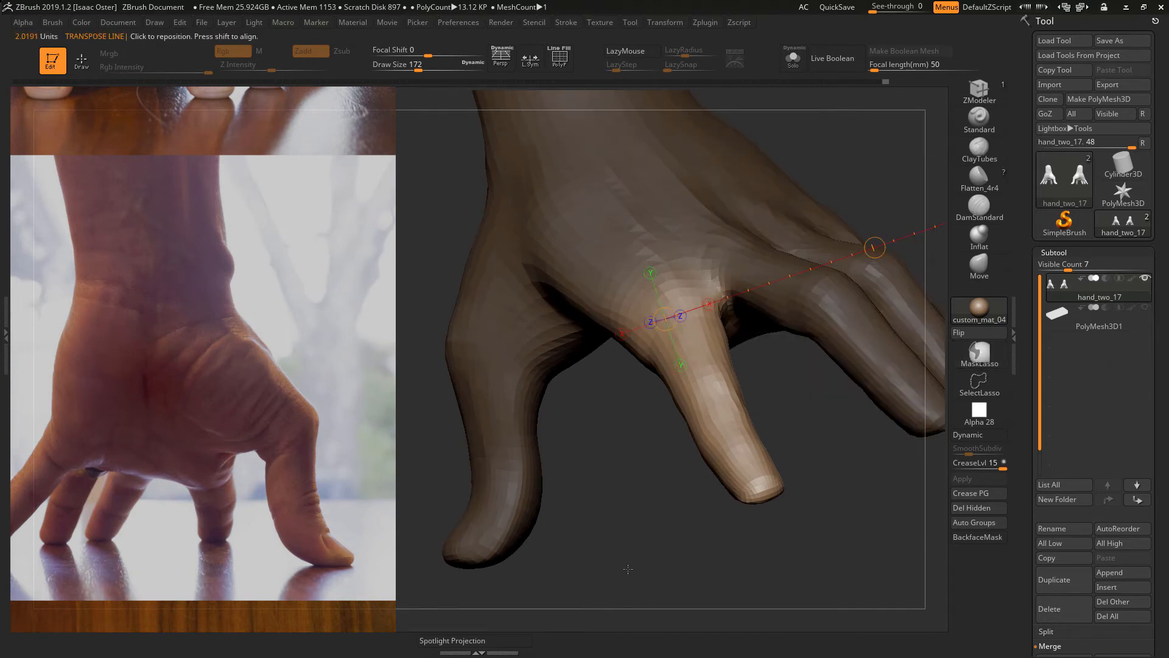
# - Move the index finger up slightly so its tip is level with the other fingertips, and clear the mask
pyautogui.keyDown('shift'); pyautogui.moveTo(628, 568); pyautogui.dragTo(740, 584); pyautogui.keyUp('shift')
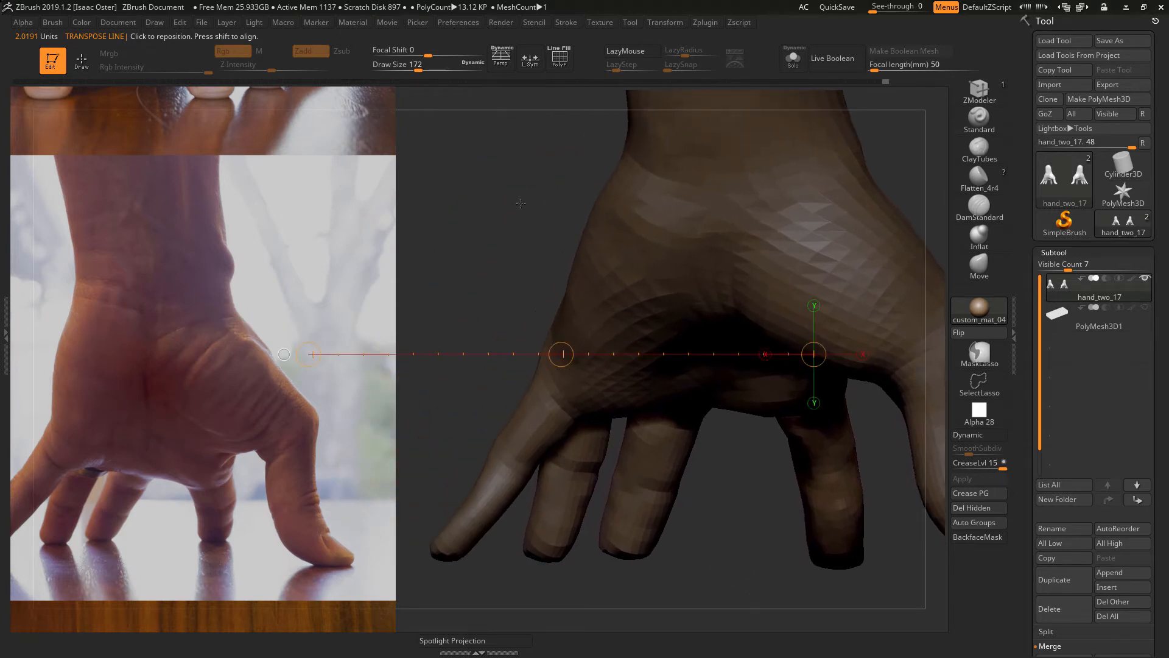
pyautogui.keyDown('alt'); pyautogui.moveTo(520, 203); pyautogui.dragTo(506, 227); pyautogui.keyUp('alt')
pyautogui.moveTo(503, 91); pyautogui.dragTo(479, 169)
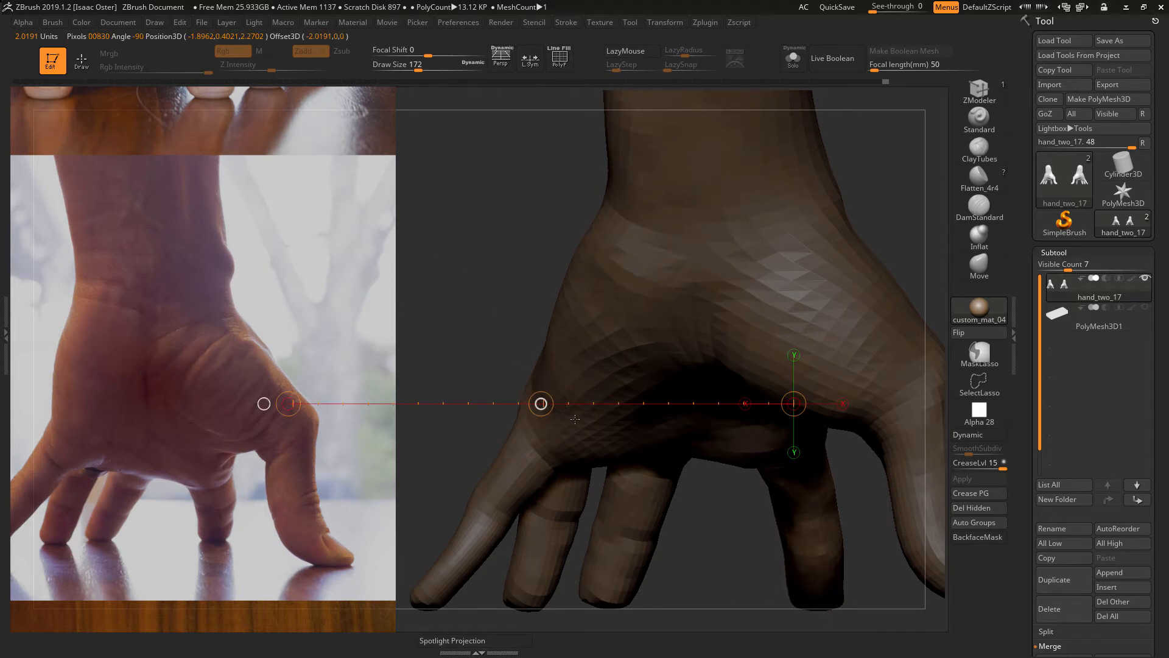
pyautogui.keyDown('ctrl'); pyautogui.click(728, 532); pyautogui.keyUp('ctrl')
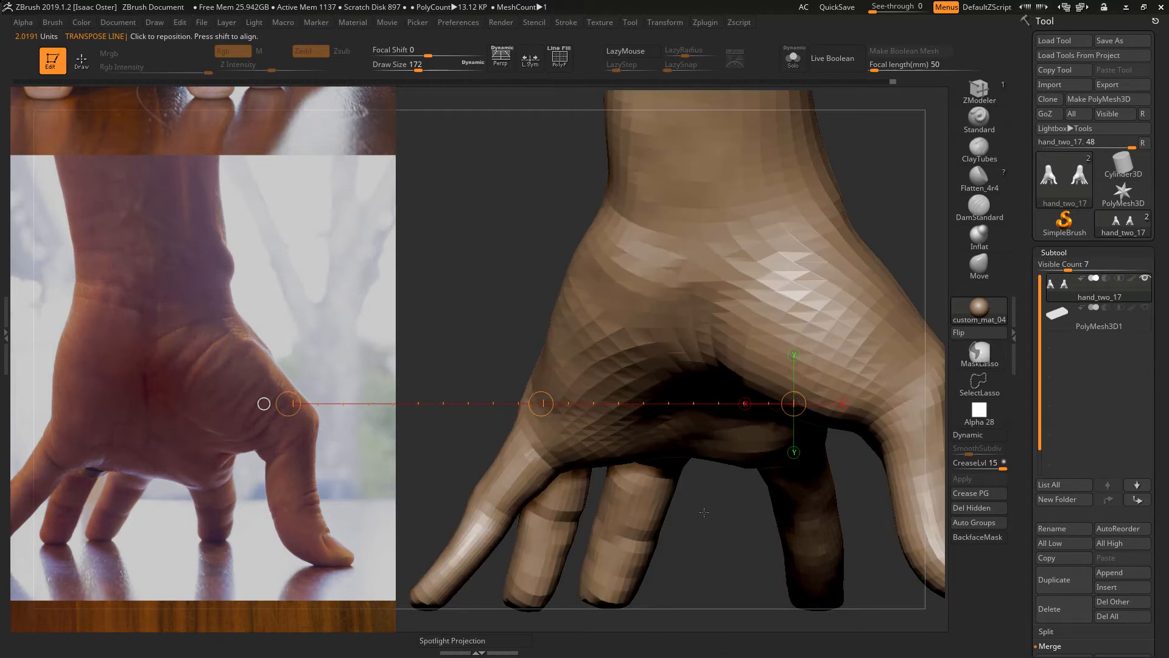
pyautogui.moveTo(728, 562)
pyautogui.mouseDown()
pyautogui.moveTo(354, 357)
pyautogui.moveTo(815, 280)
pyautogui.moveTo(892, 329)
pyautogui.mouseUp()
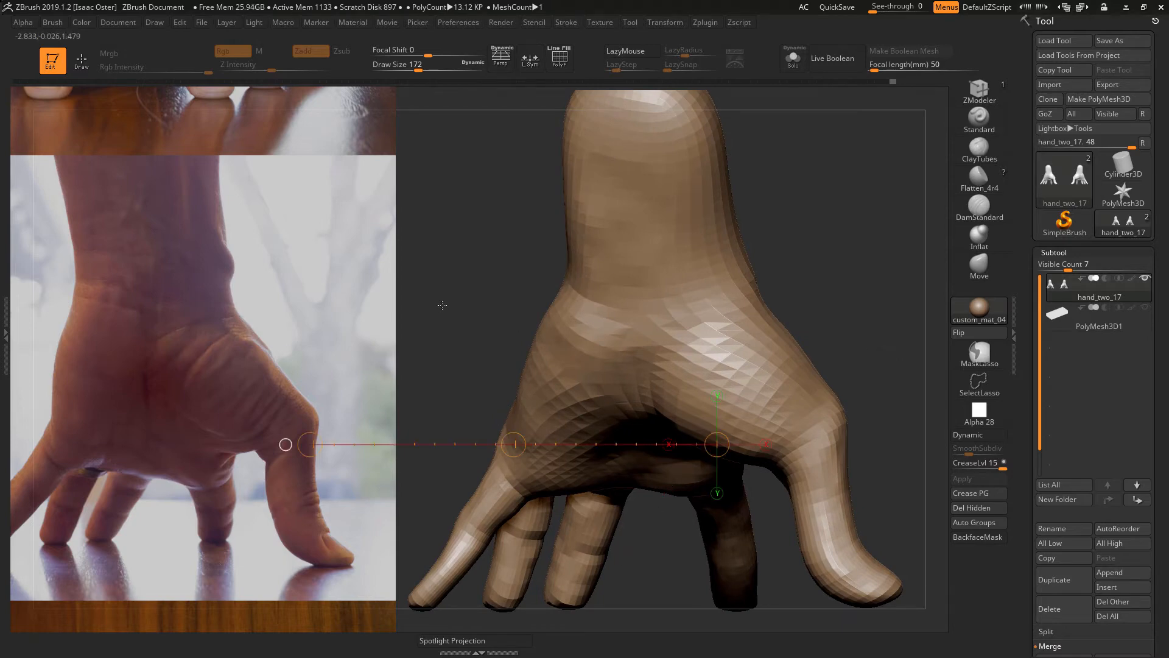
# - Switch to the Move brush at draw size 167 and raise the hand back to its detailed subdivision level
pyautogui.moveTo(442, 305); pyautogui.dragTo(456, 305)
pyautogui.click(990, 266)
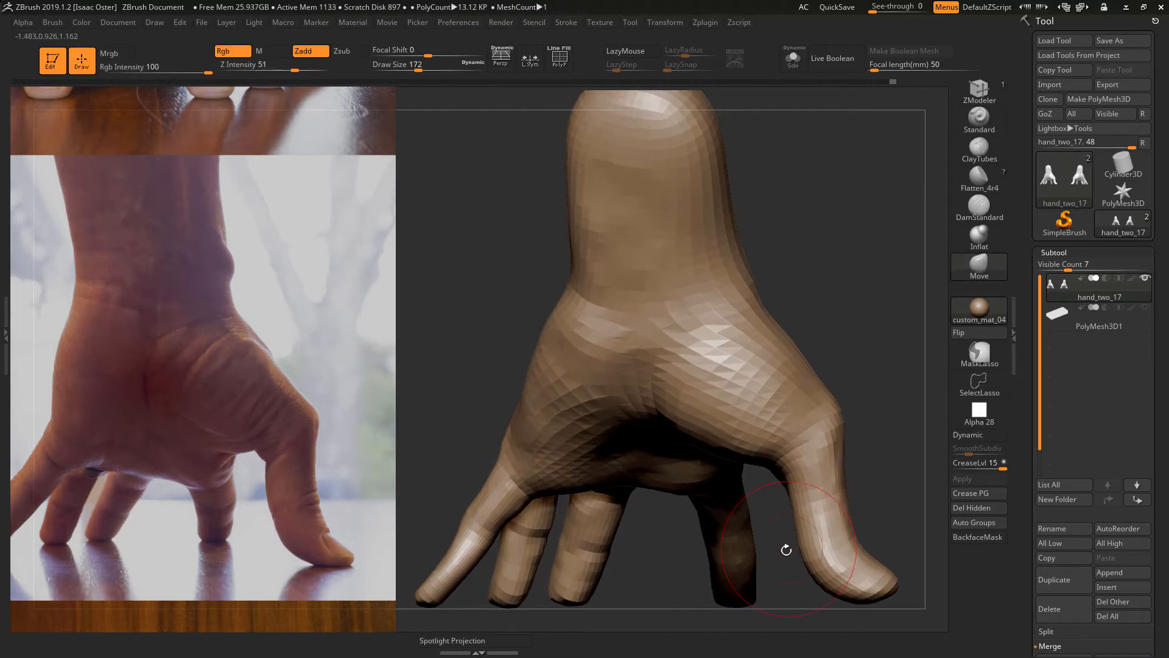
pyautogui.press('s')
pyautogui.moveTo(788, 552); pyautogui.dragTo(798, 551)
pyautogui.press('d')
pyautogui.press('d')
pyautogui.press('s')
pyautogui.moveTo(867, 513)
pyautogui.mouseDown()
pyautogui.moveTo(855, 513)
pyautogui.moveTo(861, 441)
pyautogui.mouseUp()
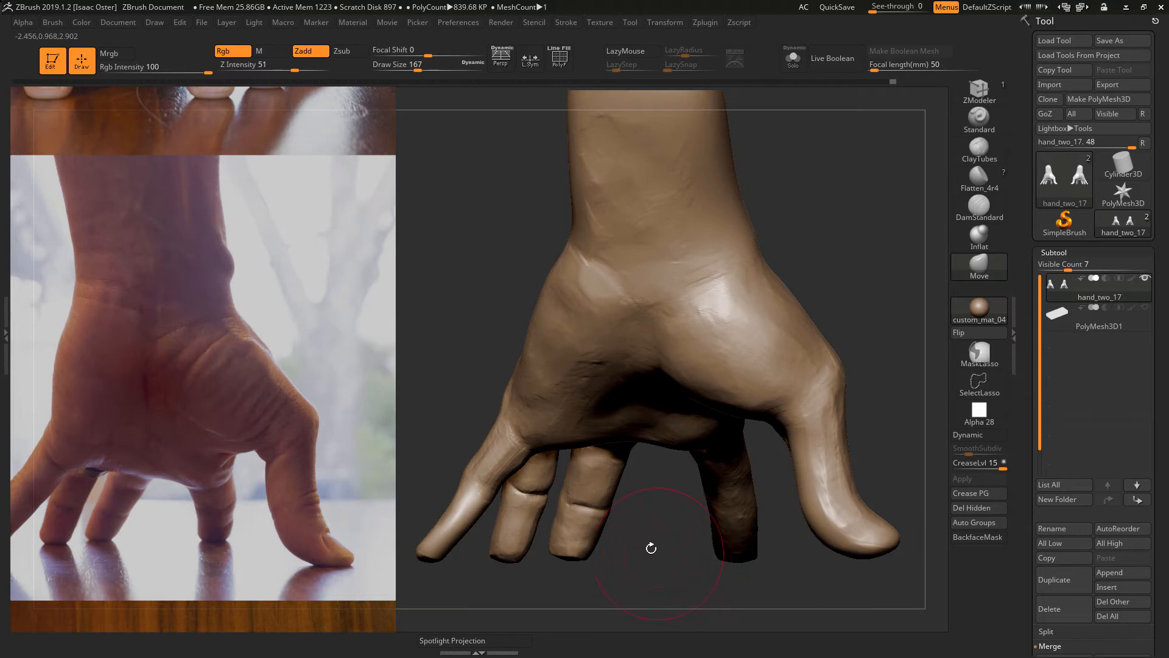
# - Try to carve a horizontal crease across the palm with the DamStandard brush at draw size 71
pyautogui.moveTo(892, 229)
pyautogui.keyDown('alt'); pyautogui.mouseDown()
pyautogui.moveTo(854, 242)
pyautogui.moveTo(867, 256)
pyautogui.moveTo(906, 252)
pyautogui.mouseUp(); pyautogui.keyUp('alt')
pyautogui.press('s')
pyautogui.moveTo(907, 251); pyautogui.dragTo(893, 252)
pyautogui.click(979, 213)
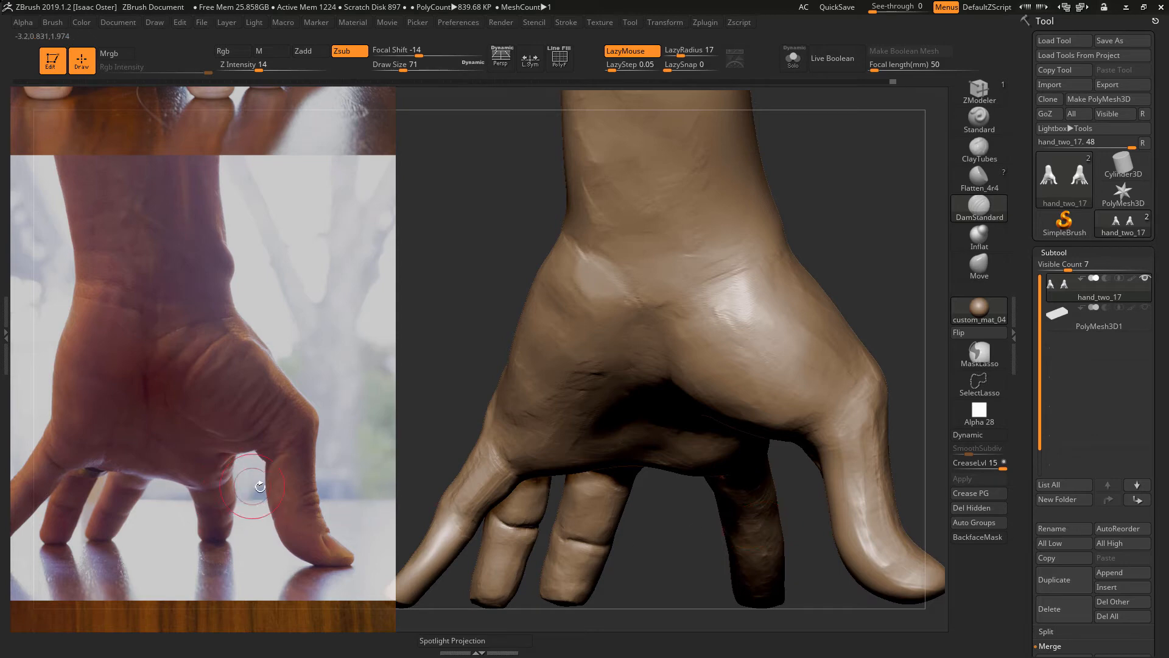
pyautogui.moveTo(670, 550); pyautogui.dragTo(693, 479)
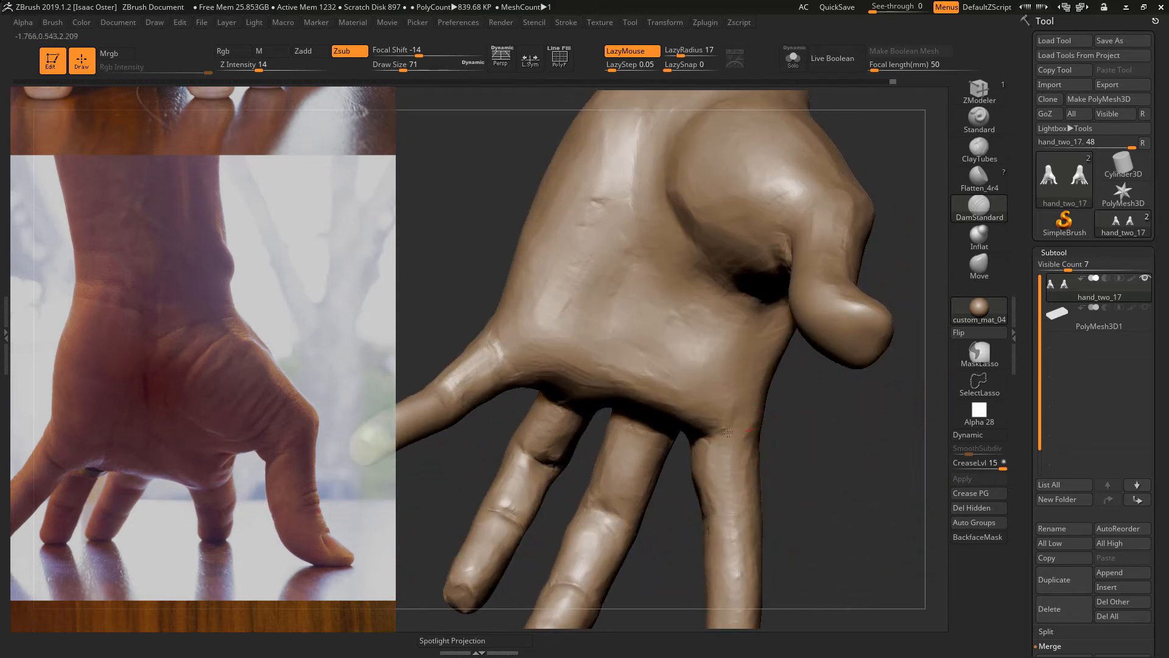
pyautogui.moveTo(852, 442)
pyautogui.mouseDown()
pyautogui.moveTo(755, 440)
pyautogui.moveTo(760, 421)
pyautogui.moveTo(688, 435)
pyautogui.moveTo(901, 439)
pyautogui.mouseUp()
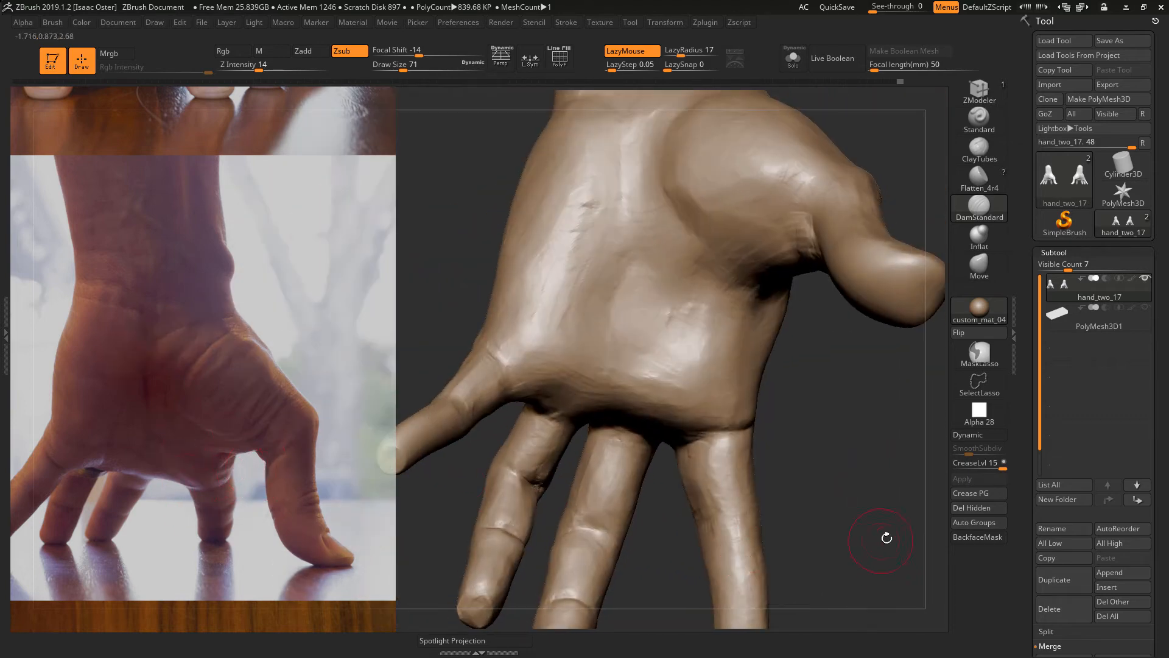
pyautogui.moveTo(886, 538)
pyautogui.mouseDown()
pyautogui.moveTo(846, 525)
pyautogui.moveTo(877, 528)
pyautogui.mouseUp()
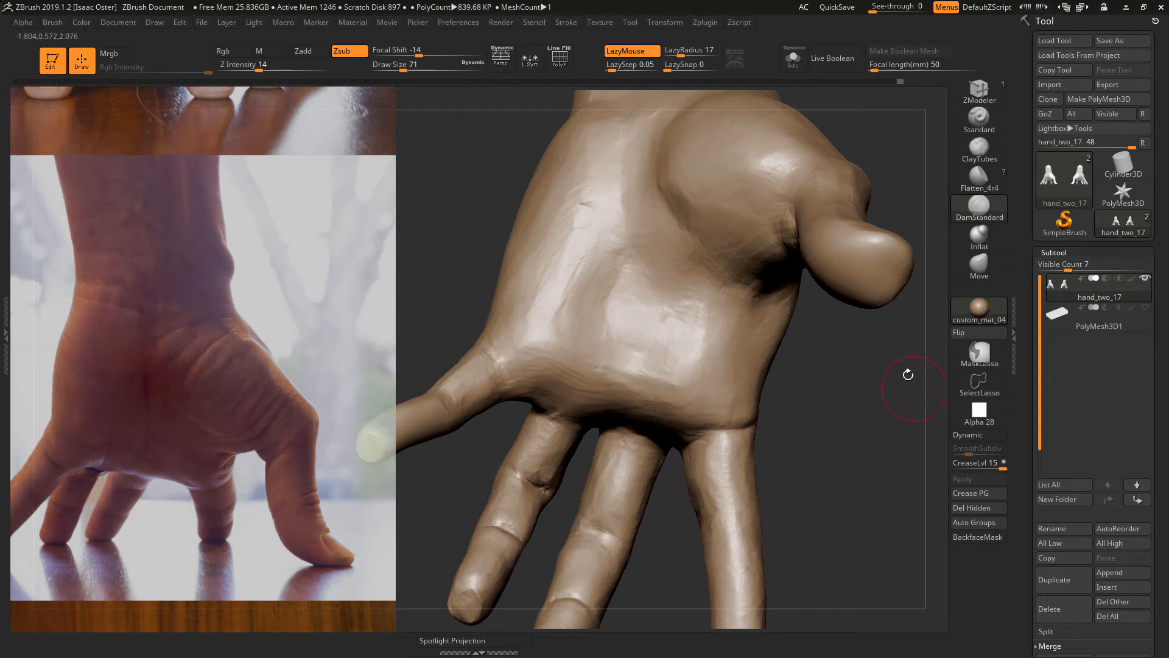
pyautogui.moveTo(724, 324); pyautogui.dragTo(507, 322)
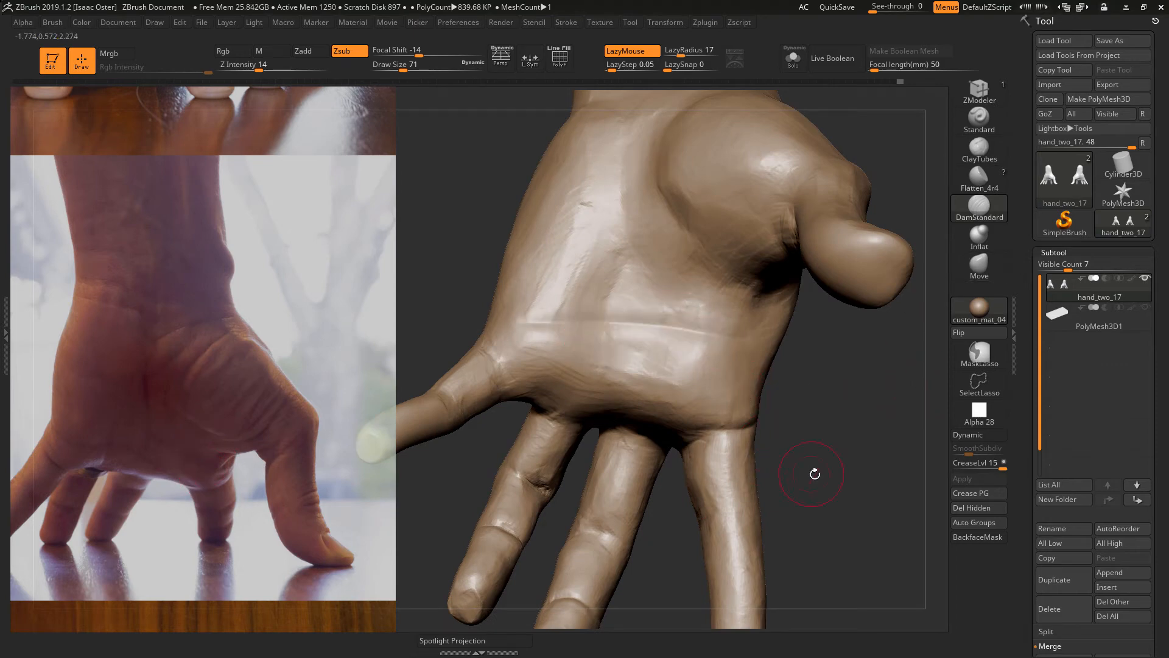
pyautogui.moveTo(793, 491); pyautogui.dragTo(846, 463)
pyautogui.hotkey('ctrl', 'z')
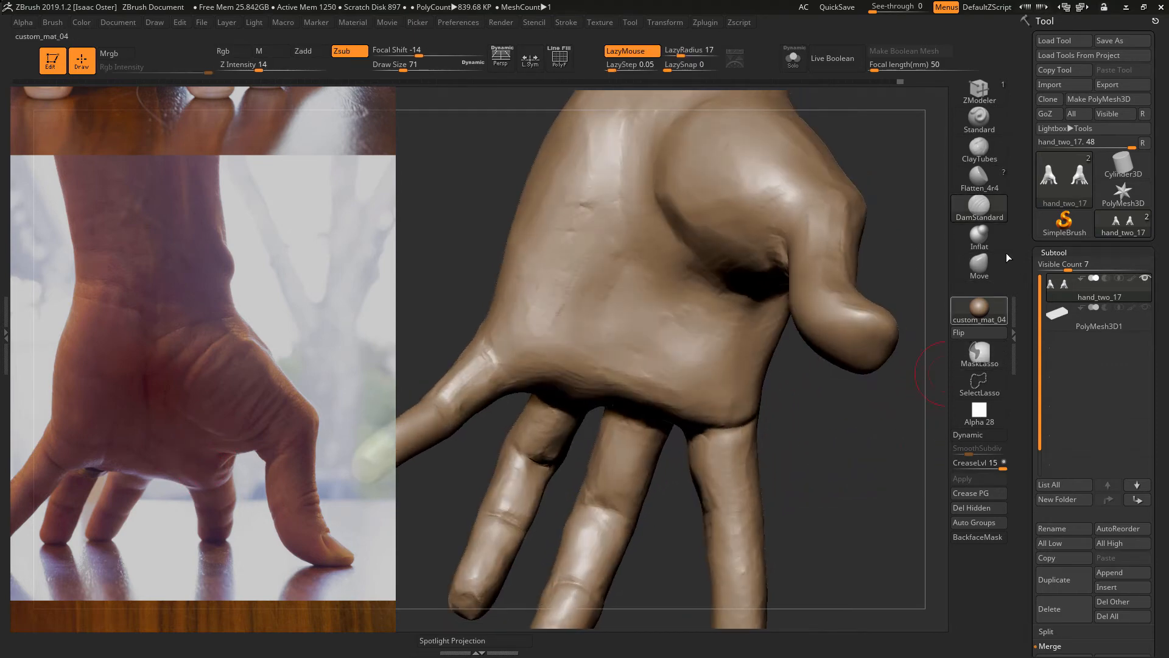
# - Build up the fleshy pad on the palm at the base of the index finger with ClayTubes at draw size 59
pyautogui.click(992, 160)
pyautogui.moveTo(783, 422)
pyautogui.mouseDown()
pyautogui.moveTo(684, 397)
pyautogui.moveTo(744, 429)
pyautogui.mouseUp()
pyautogui.moveTo(845, 451); pyautogui.dragTo(786, 448)
pyautogui.moveTo(755, 421)
pyautogui.mouseDown()
pyautogui.moveTo(750, 455)
pyautogui.moveTo(730, 458)
pyautogui.mouseUp()
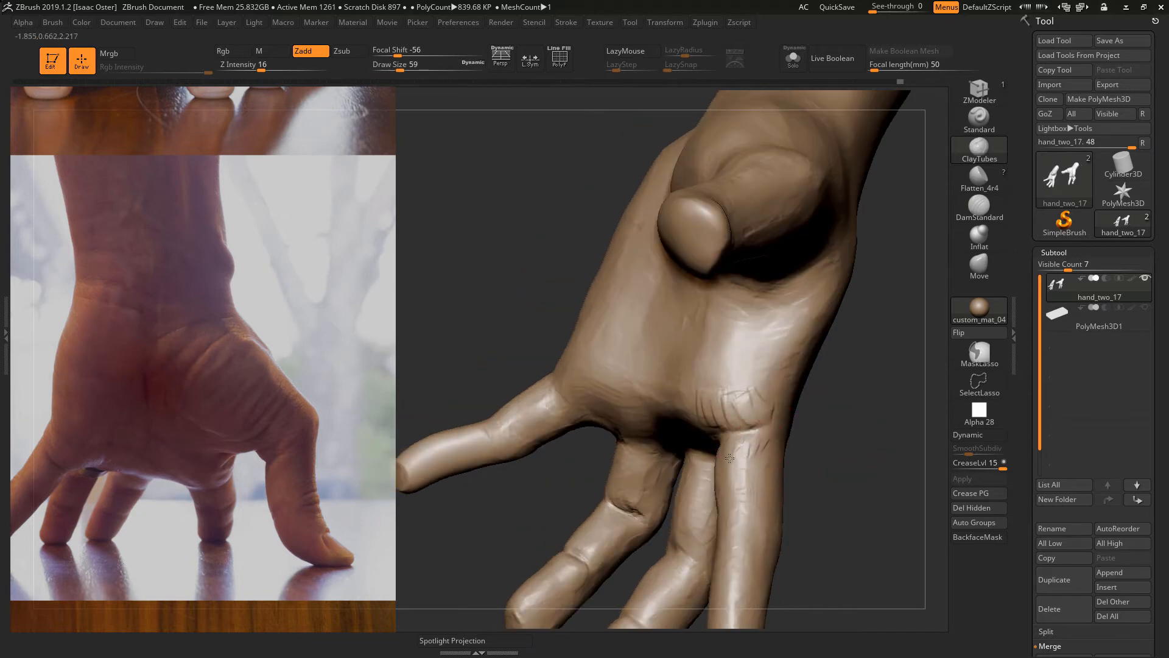
pyautogui.moveTo(847, 453)
pyautogui.mouseDown()
pyautogui.moveTo(740, 435)
pyautogui.moveTo(754, 416)
pyautogui.mouseUp()
pyautogui.moveTo(589, 376); pyautogui.dragTo(666, 401)
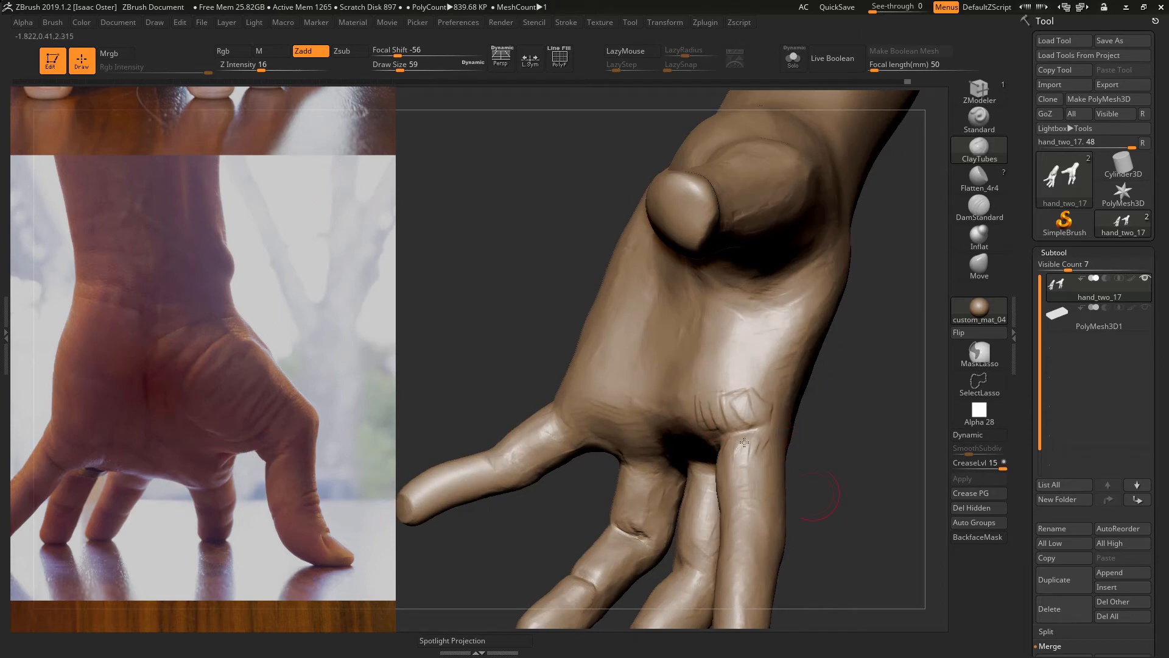
pyautogui.moveTo(900, 444); pyautogui.dragTo(726, 424)
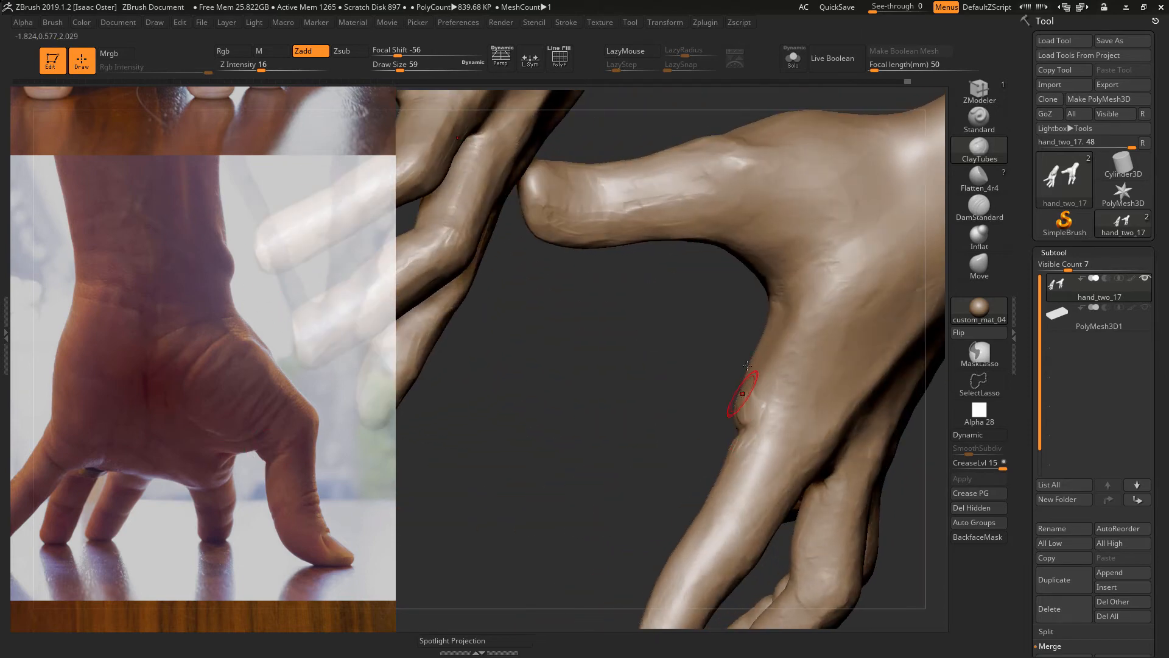
pyautogui.moveTo(655, 410); pyautogui.dragTo(891, 336)
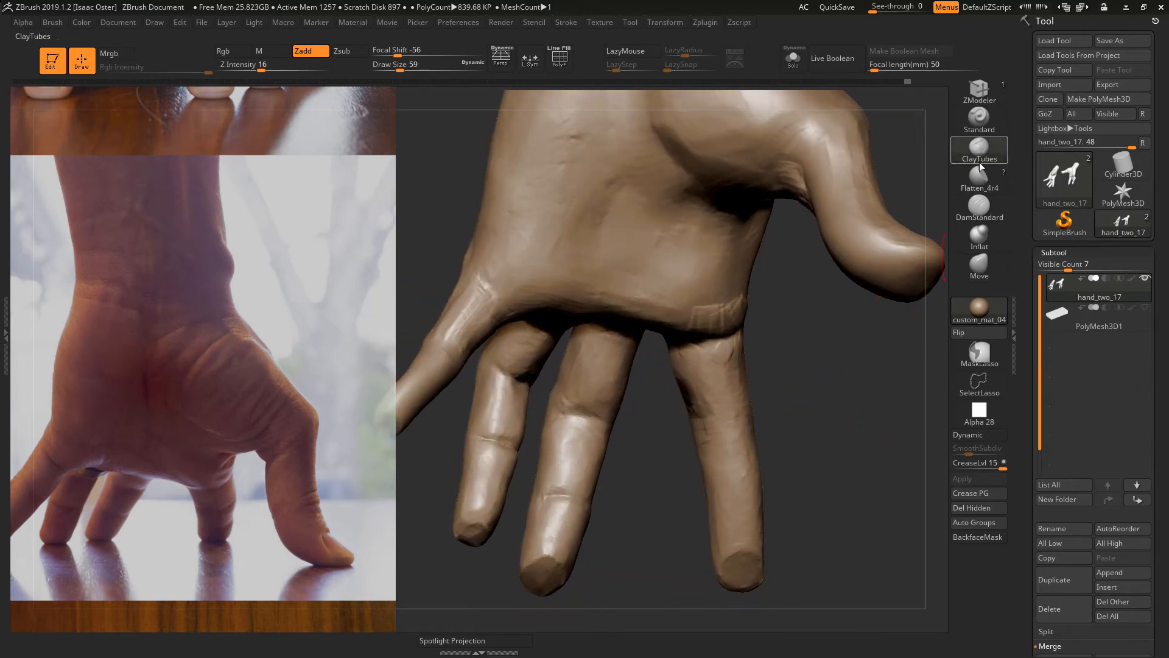
# - Adjust the palm edge around the base of the index finger with the Move brush at draw size 120
pyautogui.click(975, 277)
pyautogui.press('s')
pyautogui.moveTo(656, 421)
pyautogui.mouseDown()
pyautogui.moveTo(694, 426)
pyautogui.moveTo(684, 425)
pyautogui.mouseUp()
pyautogui.press('s')
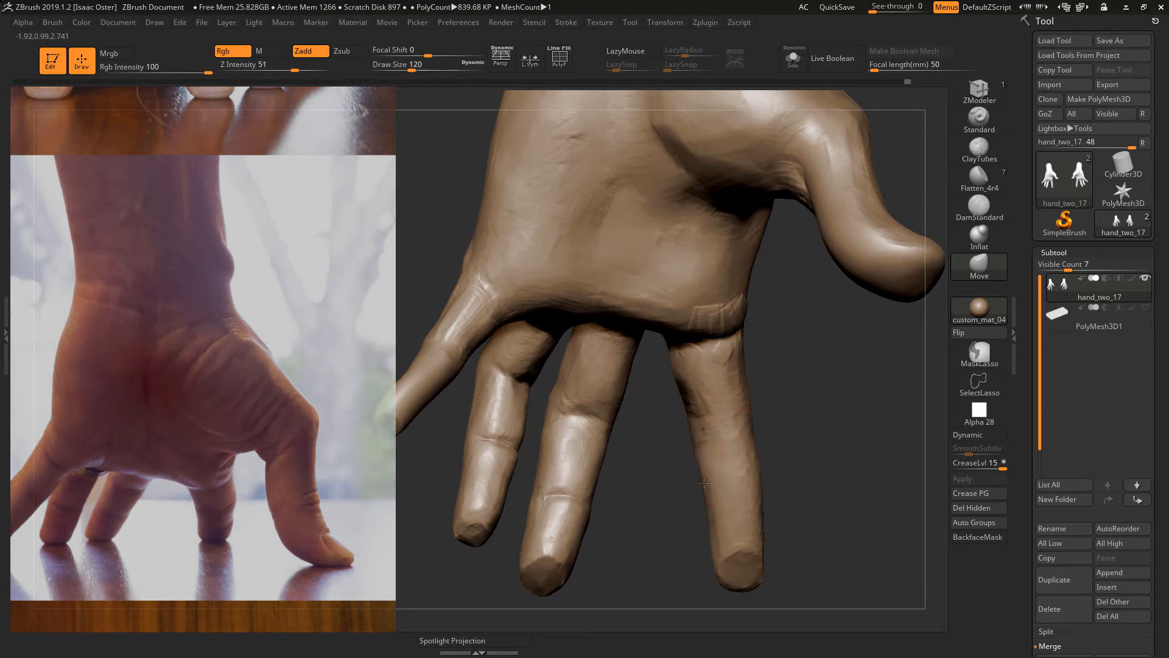
pyautogui.moveTo(841, 456)
pyautogui.mouseDown()
pyautogui.moveTo(845, 588)
pyautogui.moveTo(843, 536)
pyautogui.moveTo(825, 558)
pyautogui.moveTo(871, 454)
pyautogui.mouseUp()
pyautogui.press('s')
# - Carve the palm-side creases at the base and joints of the fingers with DamStandard at draw size 39
pyautogui.click(979, 207)
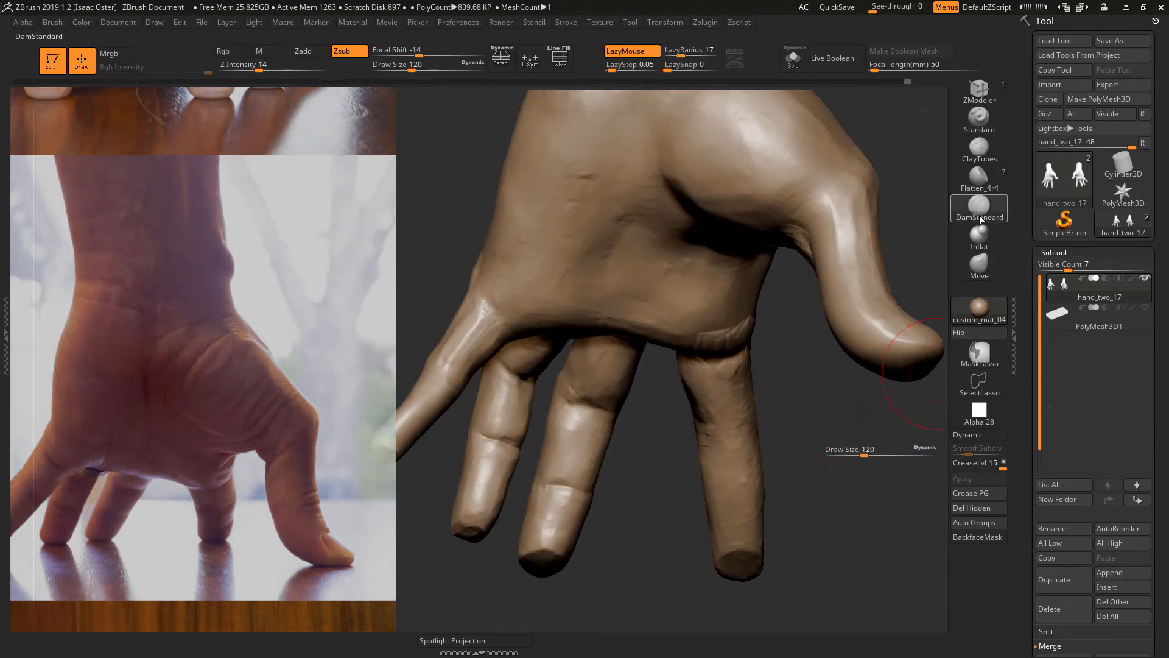
pyautogui.moveTo(782, 488)
pyautogui.mouseDown()
pyautogui.moveTo(855, 437)
pyautogui.moveTo(837, 495)
pyautogui.moveTo(849, 507)
pyautogui.moveTo(811, 554)
pyautogui.moveTo(673, 590)
pyautogui.moveTo(717, 609)
pyautogui.mouseUp()
pyautogui.press('s')
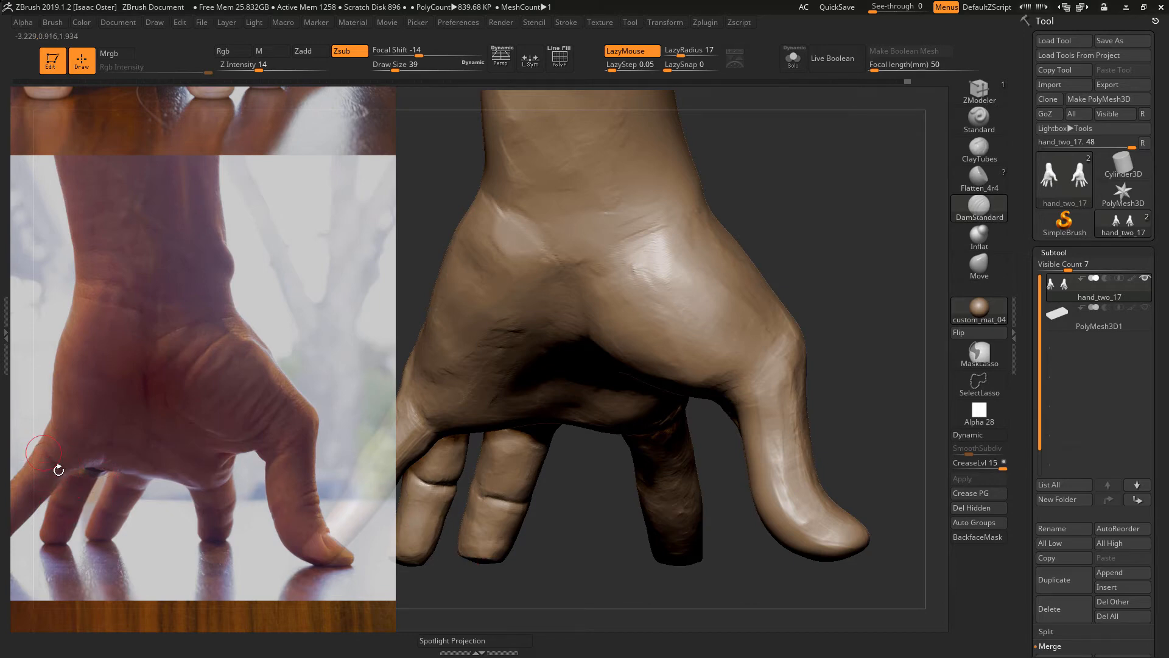
pyautogui.keyDown('alt'); pyautogui.moveTo(629, 556); pyautogui.dragTo(691, 563); pyautogui.keyUp('alt')
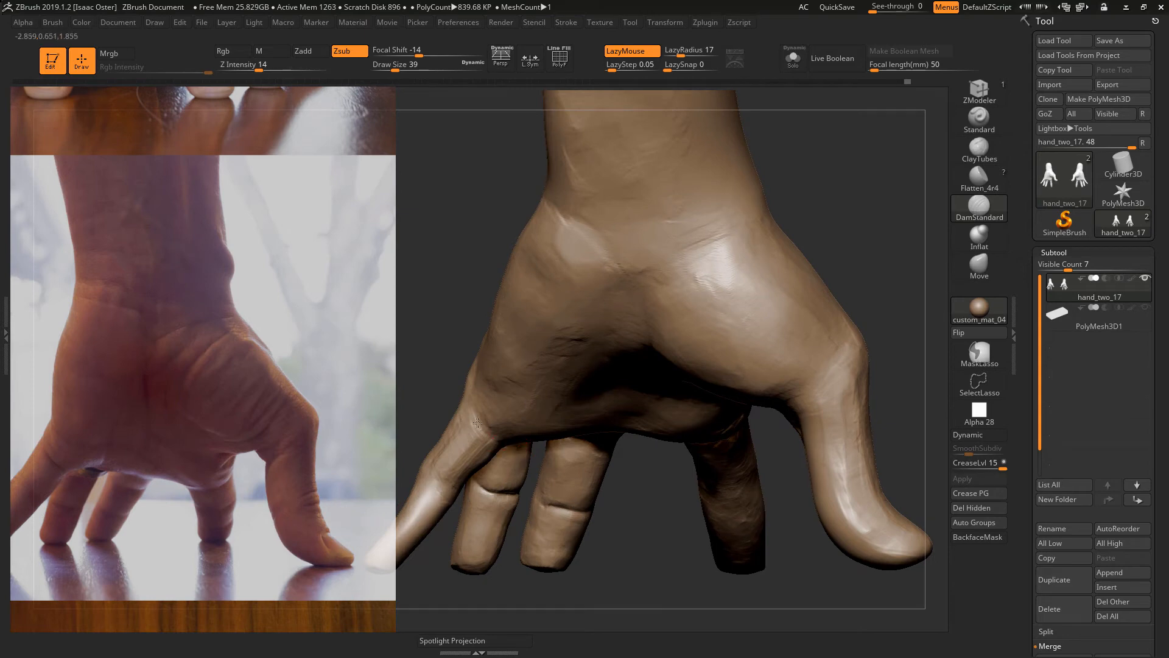
pyautogui.keyDown('alt'); pyautogui.moveTo(404, 383); pyautogui.dragTo(418, 380); pyautogui.keyUp('alt')
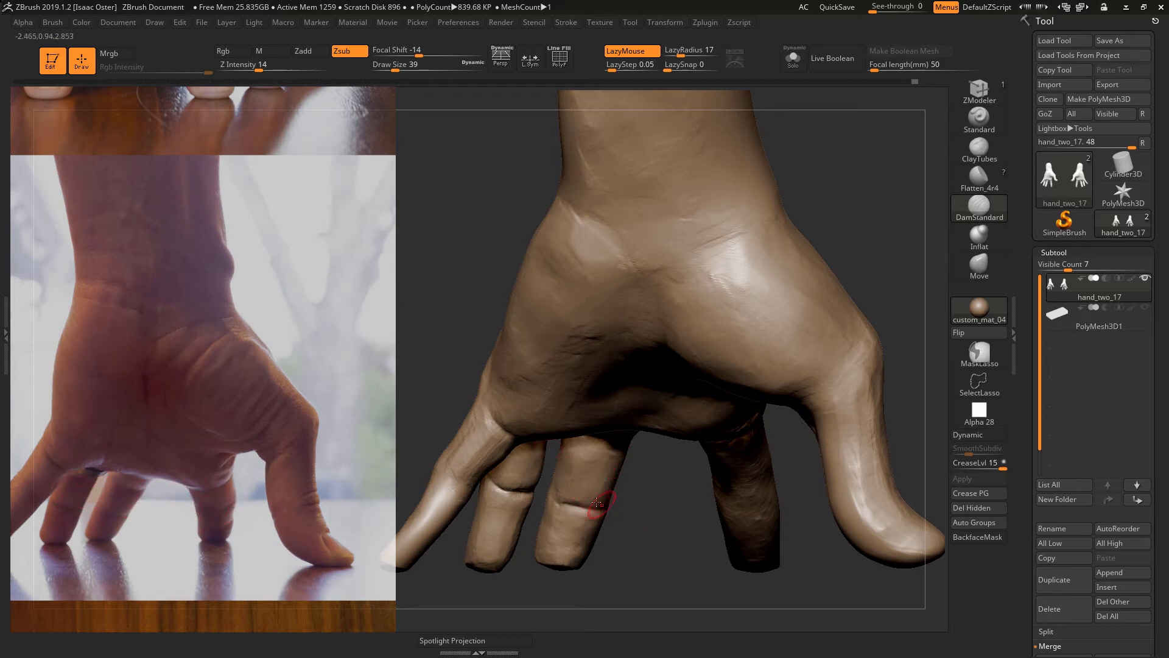
pyautogui.moveTo(642, 499)
pyautogui.mouseDown()
pyautogui.moveTo(603, 498)
pyautogui.moveTo(641, 503)
pyautogui.moveTo(641, 485)
pyautogui.mouseUp()
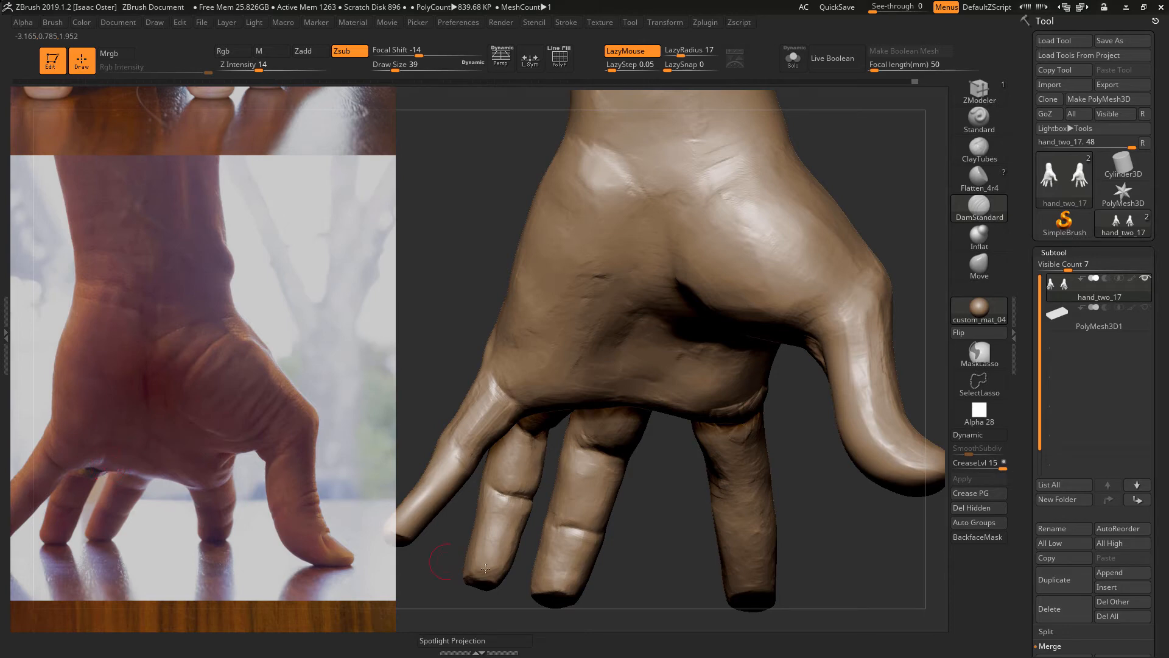
pyautogui.moveTo(647, 546); pyautogui.dragTo(684, 540)
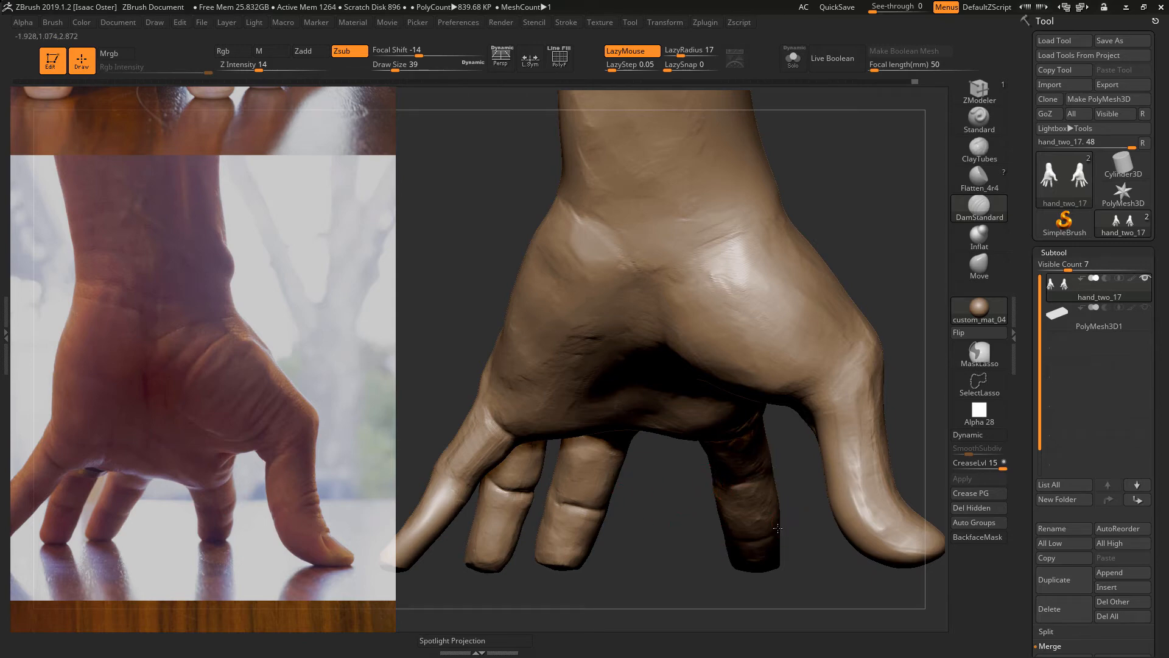
pyautogui.moveTo(777, 528)
pyautogui.mouseDown()
pyautogui.moveTo(765, 524)
pyautogui.moveTo(786, 487)
pyautogui.moveTo(765, 437)
pyautogui.moveTo(786, 429)
pyautogui.moveTo(772, 427)
pyautogui.moveTo(816, 465)
pyautogui.moveTo(871, 460)
pyautogui.moveTo(798, 441)
pyautogui.moveTo(753, 446)
pyautogui.moveTo(749, 467)
pyautogui.moveTo(785, 520)
pyautogui.mouseUp()
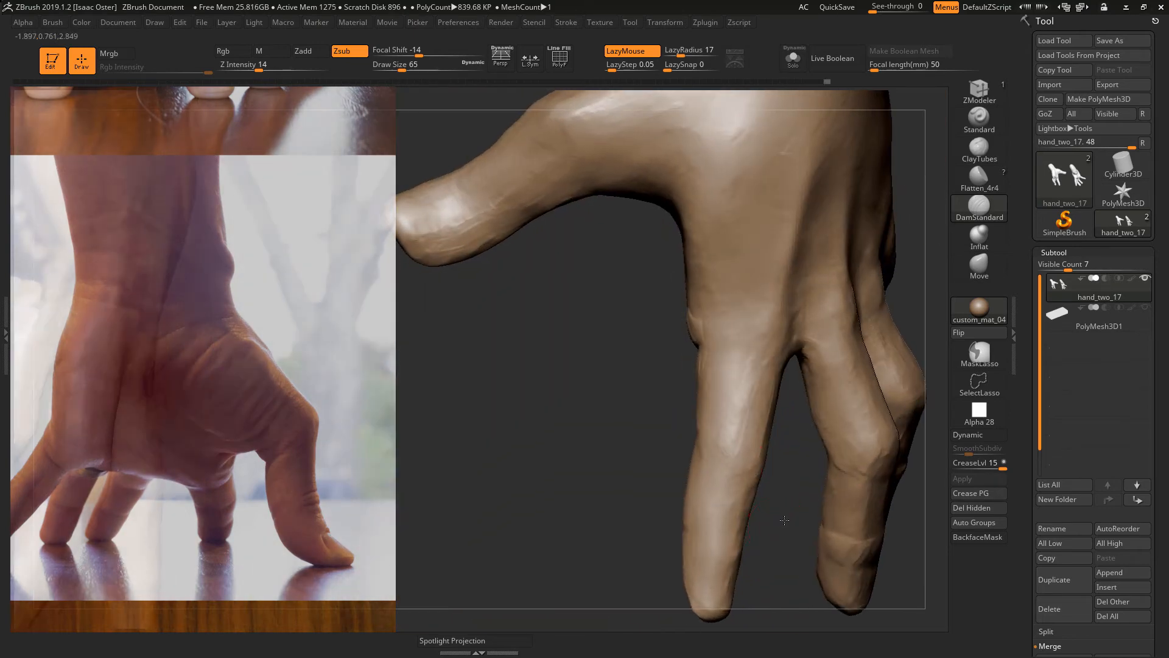
# - Deepen the two palm-side joint creases of the index finger with DamStandard at draw size 65
pyautogui.moveTo(663, 438); pyautogui.dragTo(757, 441)
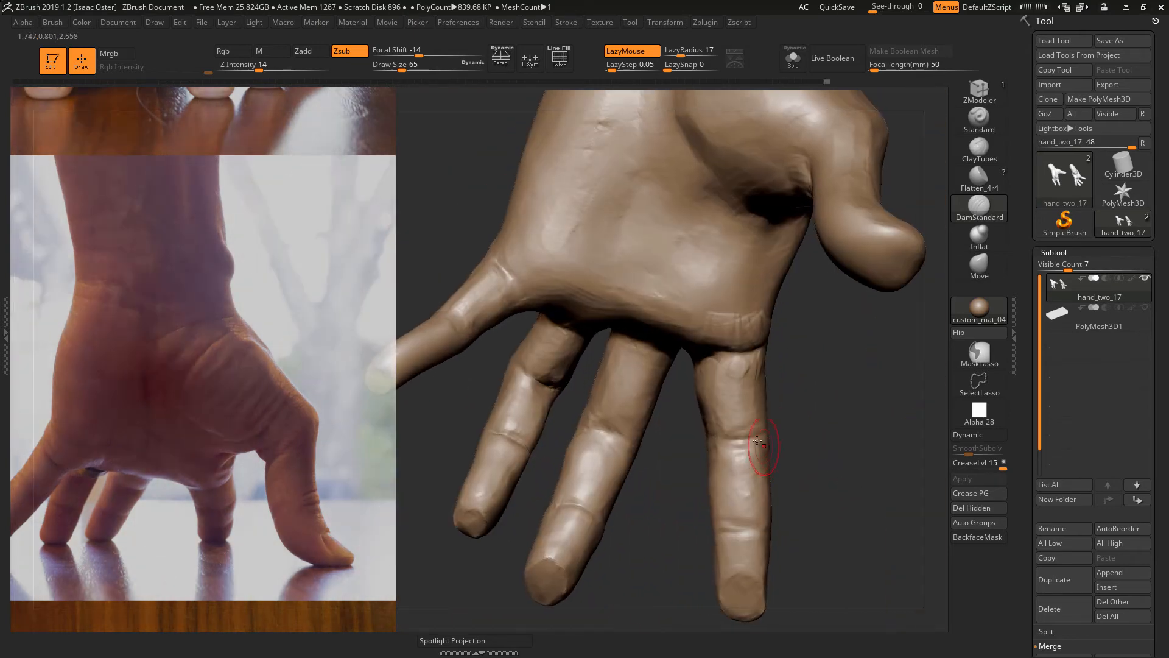
pyautogui.moveTo(791, 478); pyautogui.dragTo(731, 533)
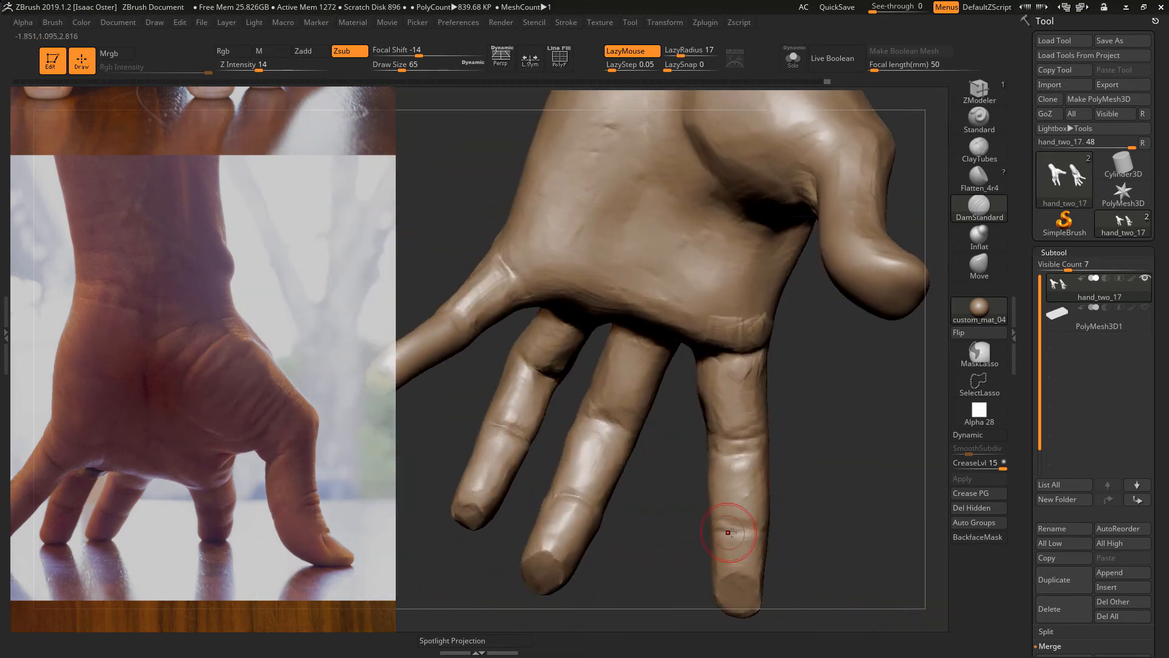
pyautogui.moveTo(859, 518); pyautogui.dragTo(876, 463)
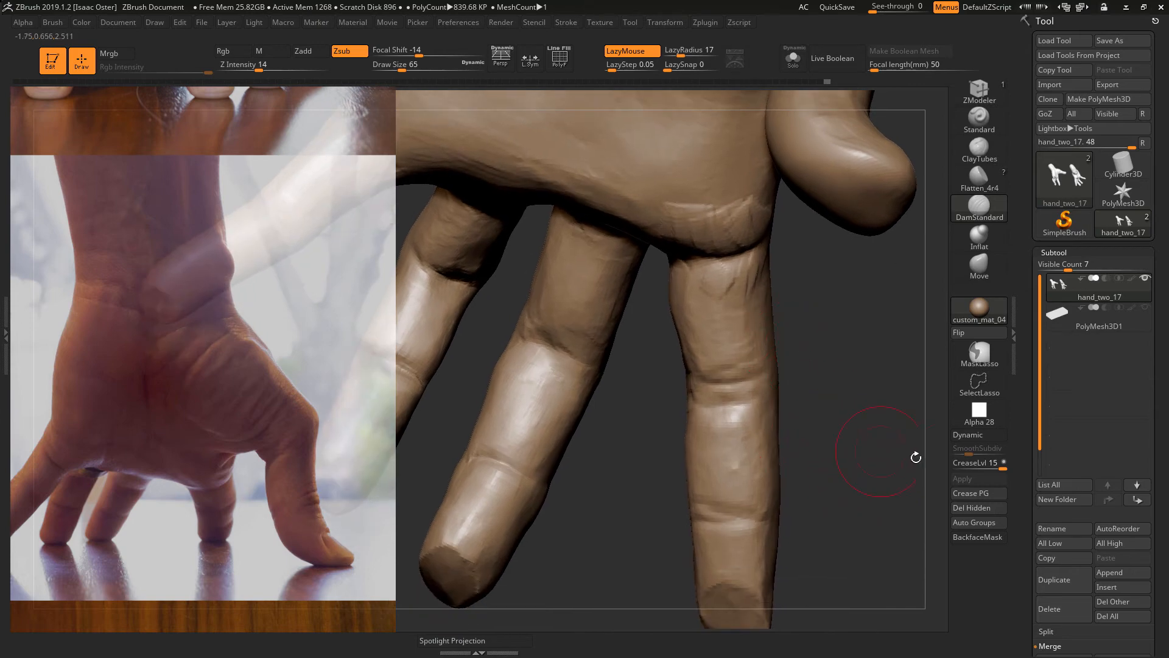
pyautogui.moveTo(863, 418); pyautogui.dragTo(935, 353)
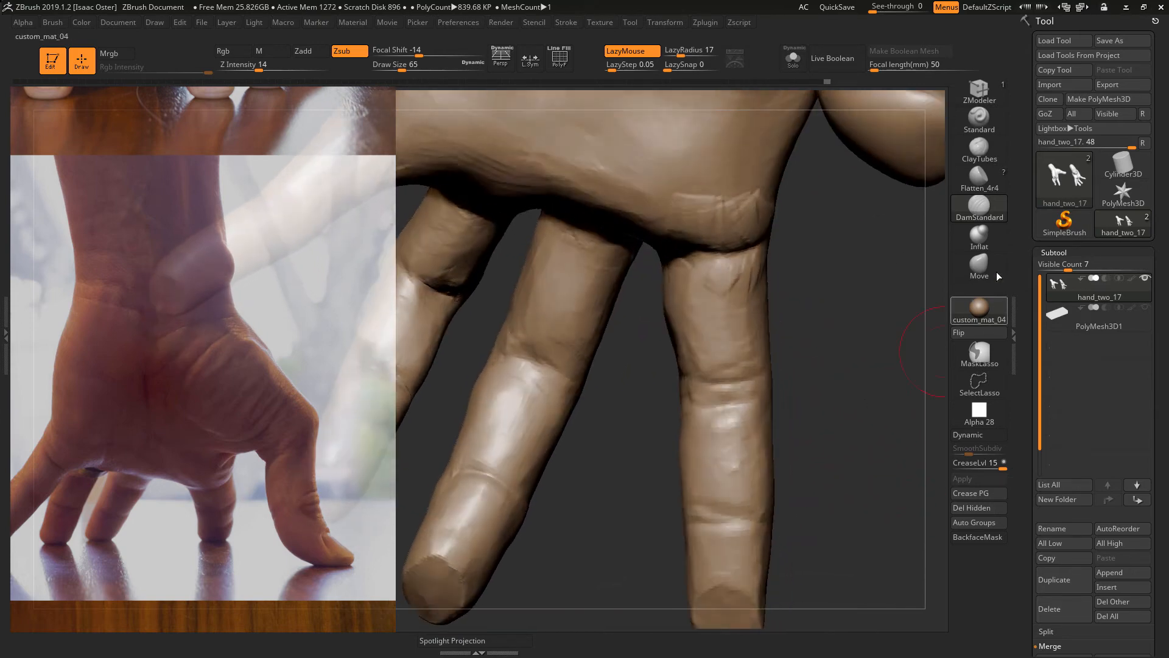
# - Build up the flesh around the index finger's middle joint crease with ClayTubes at draw size 65
pyautogui.click(986, 149)
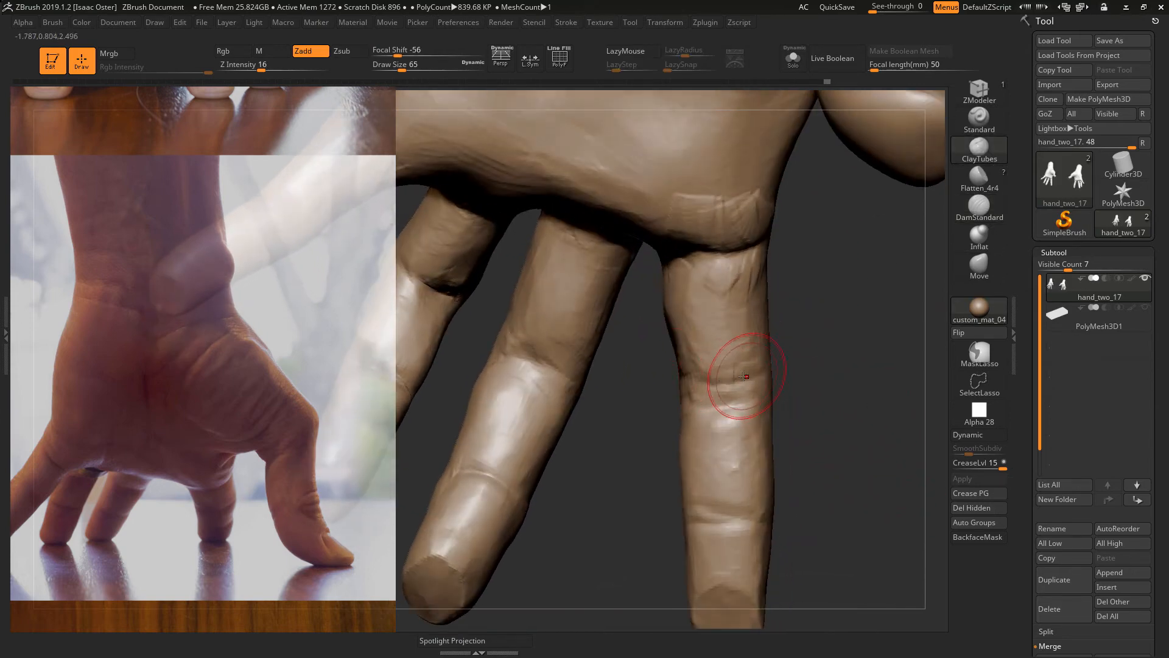
pyautogui.moveTo(841, 363)
pyautogui.mouseDown()
pyautogui.moveTo(803, 353)
pyautogui.moveTo(739, 459)
pyautogui.mouseUp()
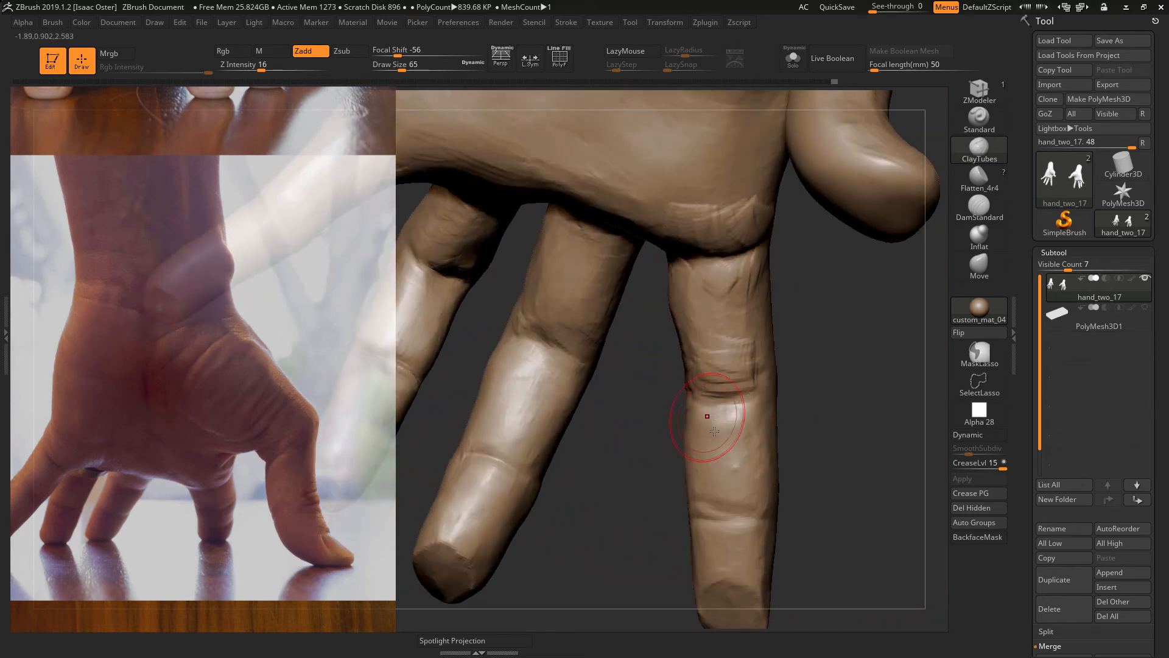
pyautogui.moveTo(808, 432)
pyautogui.mouseDown()
pyautogui.moveTo(786, 420)
pyautogui.moveTo(739, 458)
pyautogui.mouseUp()
pyautogui.moveTo(826, 410); pyautogui.dragTo(850, 387)
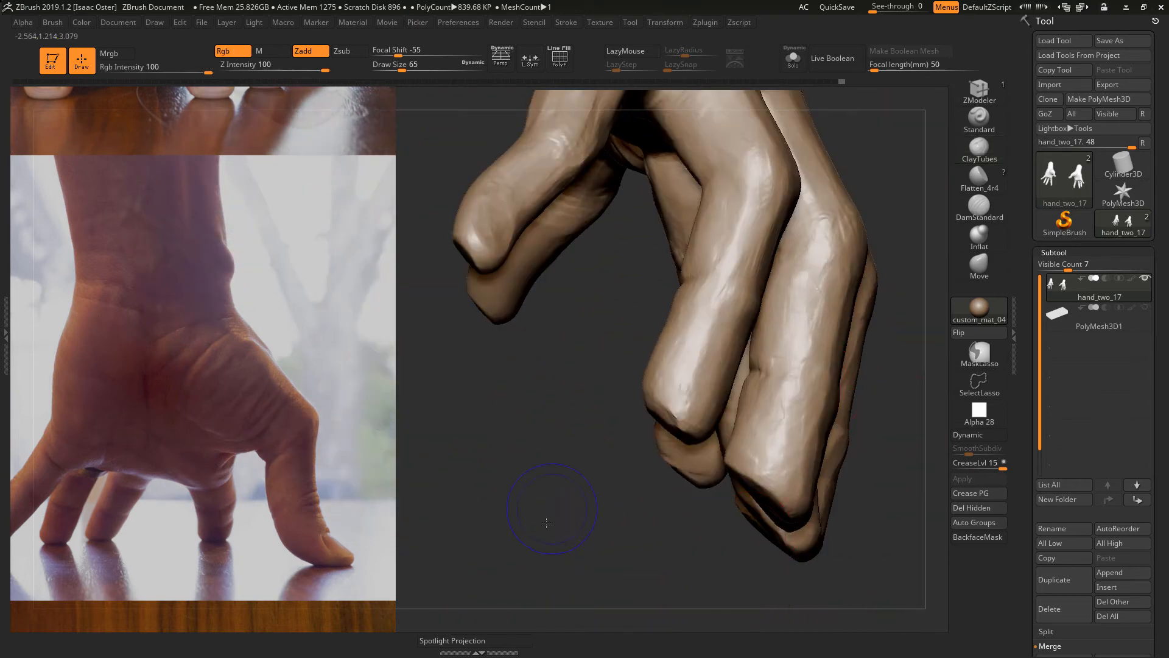
# - Turn on perspective and isolate the index finger by hiding the rest of the hand
pyautogui.moveTo(682, 530)
pyautogui.mouseDown()
pyautogui.moveTo(660, 540)
pyautogui.moveTo(639, 496)
pyautogui.moveTo(606, 512)
pyautogui.moveTo(631, 509)
pyautogui.moveTo(642, 550)
pyautogui.moveTo(746, 561)
pyautogui.moveTo(621, 554)
pyautogui.moveTo(653, 512)
pyautogui.moveTo(632, 387)
pyautogui.moveTo(784, 586)
pyautogui.moveTo(839, 268)
pyautogui.moveTo(636, 125)
pyautogui.moveTo(633, 383)
pyautogui.moveTo(725, 426)
pyautogui.moveTo(863, 454)
pyautogui.moveTo(871, 437)
pyautogui.mouseUp()
pyautogui.press('p')
pyautogui.moveTo(870, 437)
pyautogui.keyDown('alt'); pyautogui.mouseDown()
pyautogui.moveTo(797, 482)
pyautogui.moveTo(799, 500)
pyautogui.mouseUp(); pyautogui.keyUp('alt')
pyautogui.moveTo(869, 396)
pyautogui.keyDown('ctrl'); pyautogui.keyDown('alt'); pyautogui.keyDown('shift'); pyautogui.mouseDown()
pyautogui.moveTo(843, 182)
pyautogui.moveTo(665, 238)
pyautogui.moveTo(797, 538)
pyautogui.moveTo(798, 517)
pyautogui.mouseUp(); pyautogui.keyUp('shift'); pyautogui.keyUp('alt'); pyautogui.keyUp('ctrl')
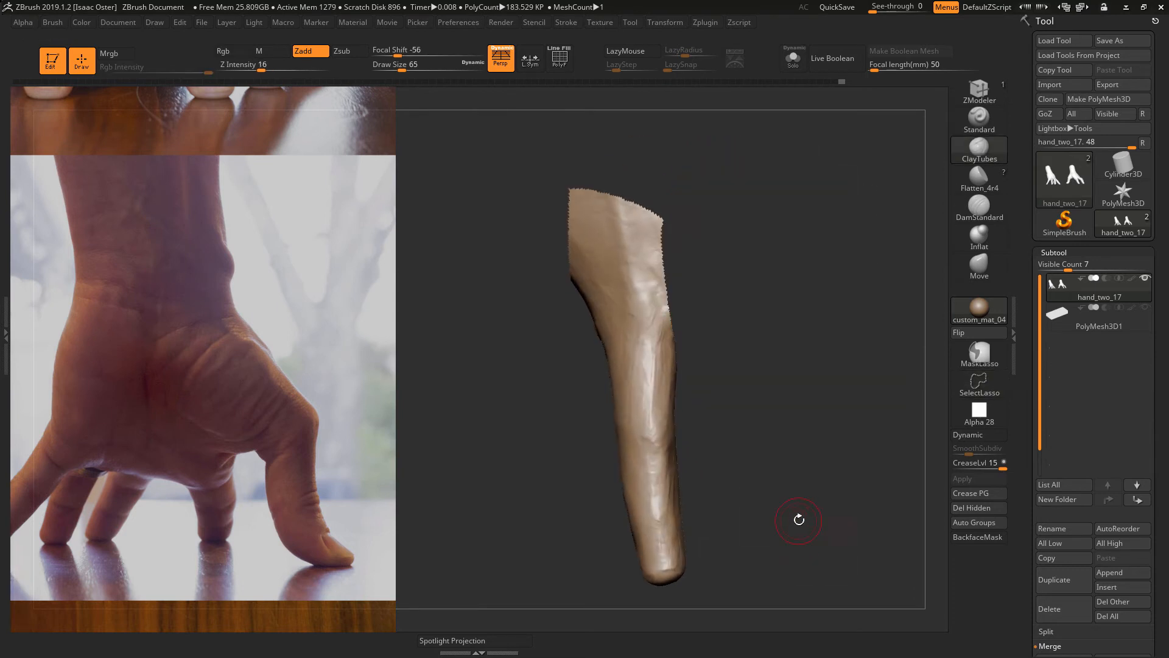
pyautogui.hotkey('ctrl', 'z')
pyautogui.moveTo(848, 305)
pyautogui.keyDown('ctrl'); pyautogui.keyDown('alt'); pyautogui.keyDown('shift'); pyautogui.mouseDown()
pyautogui.moveTo(804, 169)
pyautogui.moveTo(740, 151)
pyautogui.moveTo(685, 268)
pyautogui.moveTo(747, 502)
pyautogui.moveTo(790, 527)
pyautogui.moveTo(787, 457)
pyautogui.moveTo(874, 529)
pyautogui.moveTo(848, 274)
pyautogui.moveTo(948, 242)
pyautogui.moveTo(837, 295)
pyautogui.mouseUp(); pyautogui.keyUp('shift'); pyautogui.keyUp('alt'); pyautogui.keyUp('ctrl')
# - Reposition the Spotlight reference images so the thumb-side photo of the hand on the table sits beside the isolated finger
pyautogui.press('z')
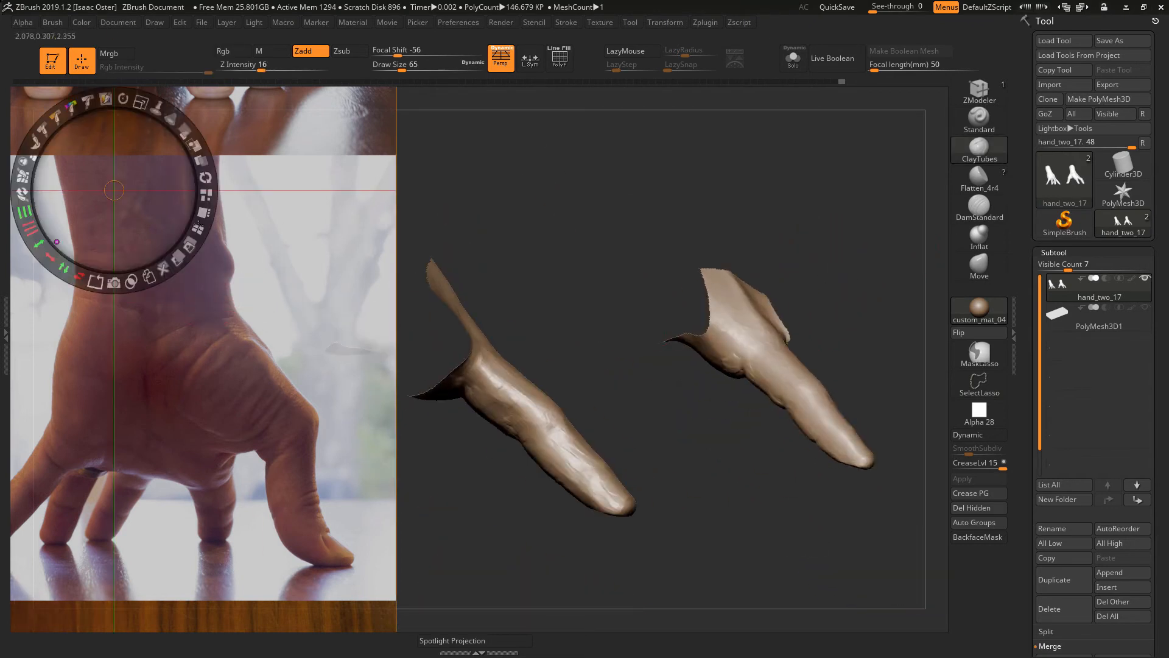
pyautogui.moveTo(155, 234); pyautogui.dragTo(730, 499)
pyautogui.click(549, 555)
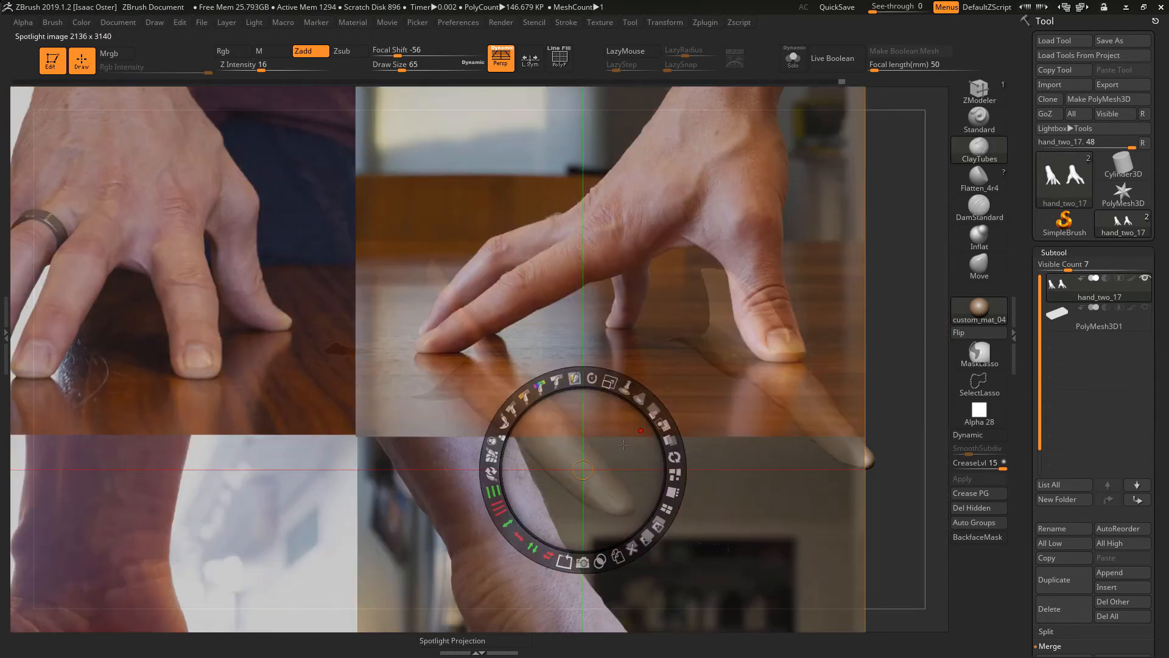
pyautogui.moveTo(566, 502); pyautogui.dragTo(162, 549)
pyautogui.moveTo(213, 470); pyautogui.dragTo(236, 472)
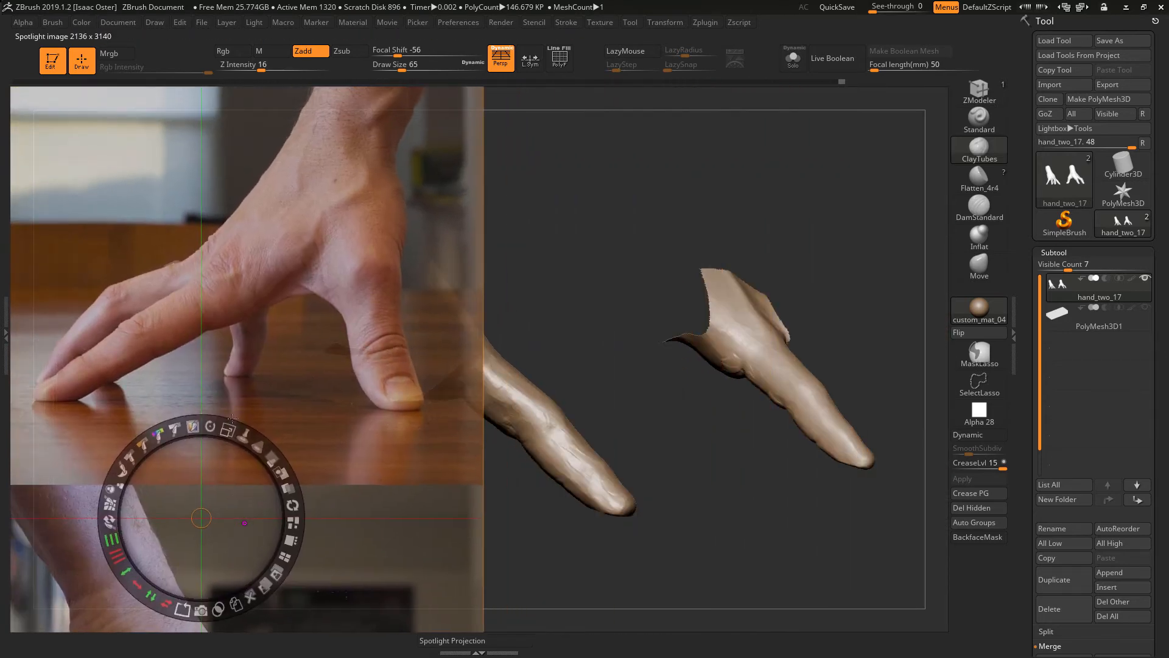
pyautogui.press('z')
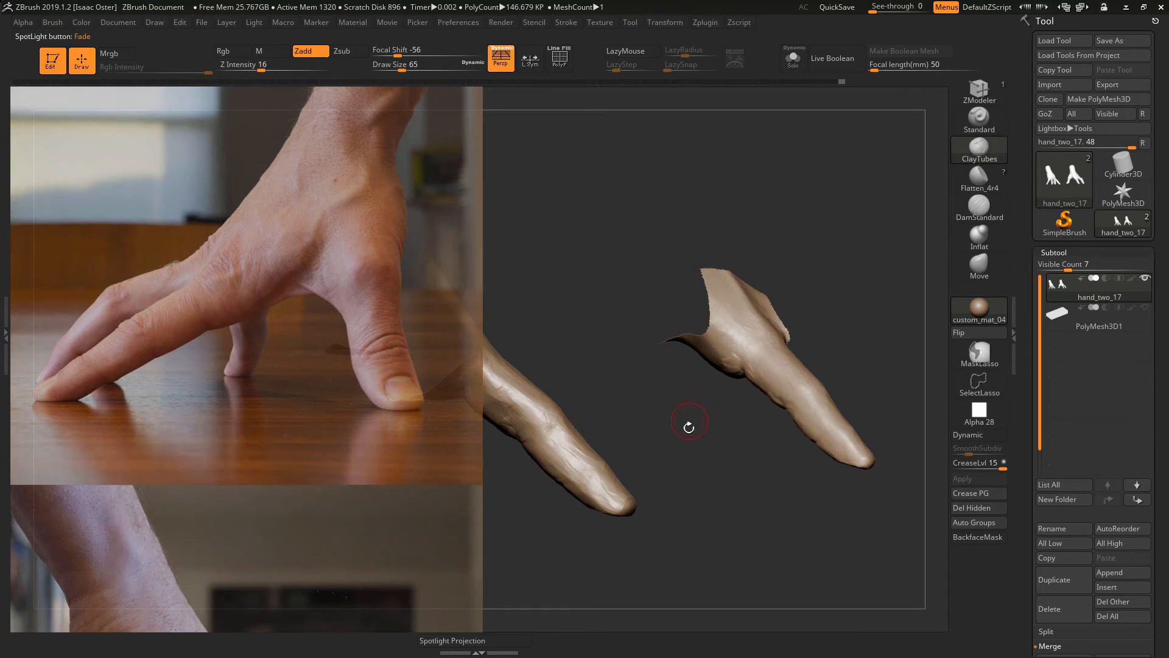
# - Sculpt the skin folds at the isolated index finger's joint and base pad with ClayTubes at draw size 39
pyautogui.moveTo(687, 426); pyautogui.dragTo(753, 329)
pyautogui.keyDown('alt'); pyautogui.moveTo(733, 459); pyautogui.dragTo(774, 566); pyautogui.keyUp('alt')
pyautogui.moveTo(730, 439)
pyautogui.keyDown('alt'); pyautogui.mouseDown()
pyautogui.moveTo(722, 413)
pyautogui.moveTo(726, 483)
pyautogui.moveTo(750, 415)
pyautogui.moveTo(725, 469)
pyautogui.moveTo(814, 481)
pyautogui.mouseUp(); pyautogui.keyUp('alt')
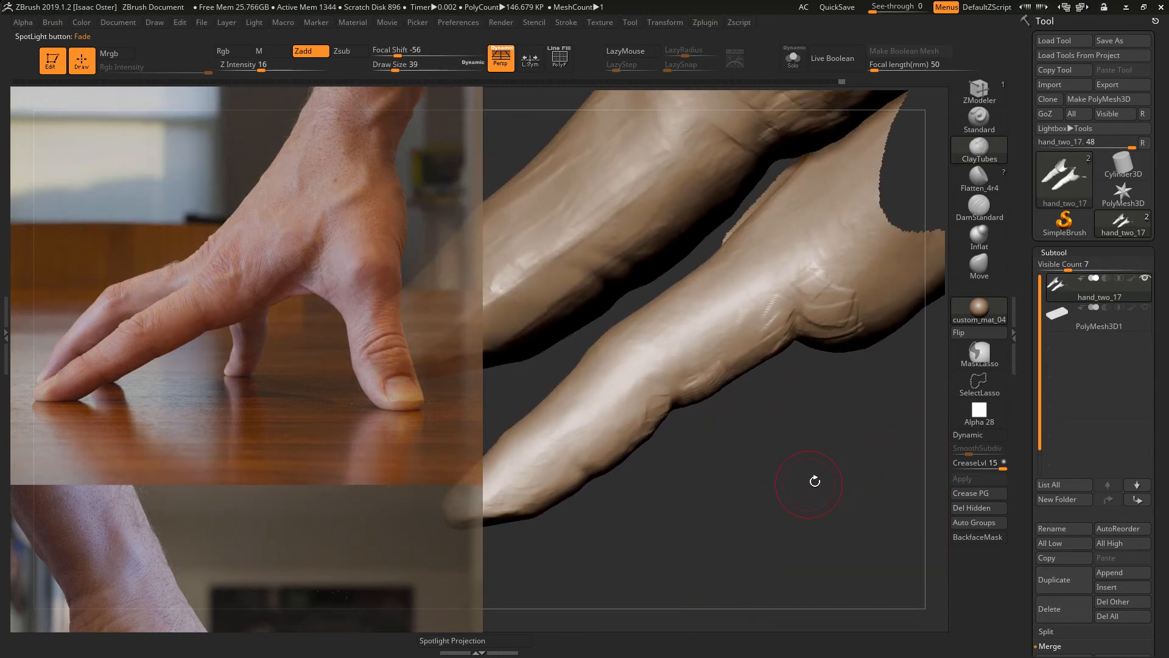
pyautogui.moveTo(864, 344); pyautogui.dragTo(914, 256)
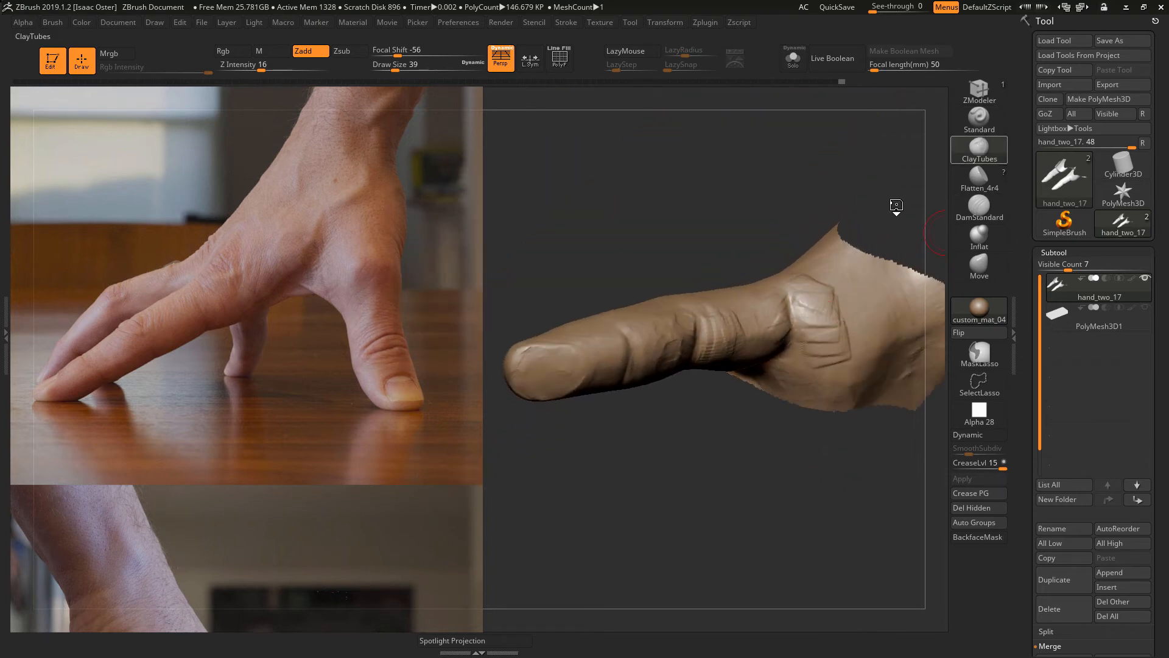
# - Reselect ClayTubes and add clay to the folds on the isolated index finger's base pad at draw size 39
pyautogui.press('b')
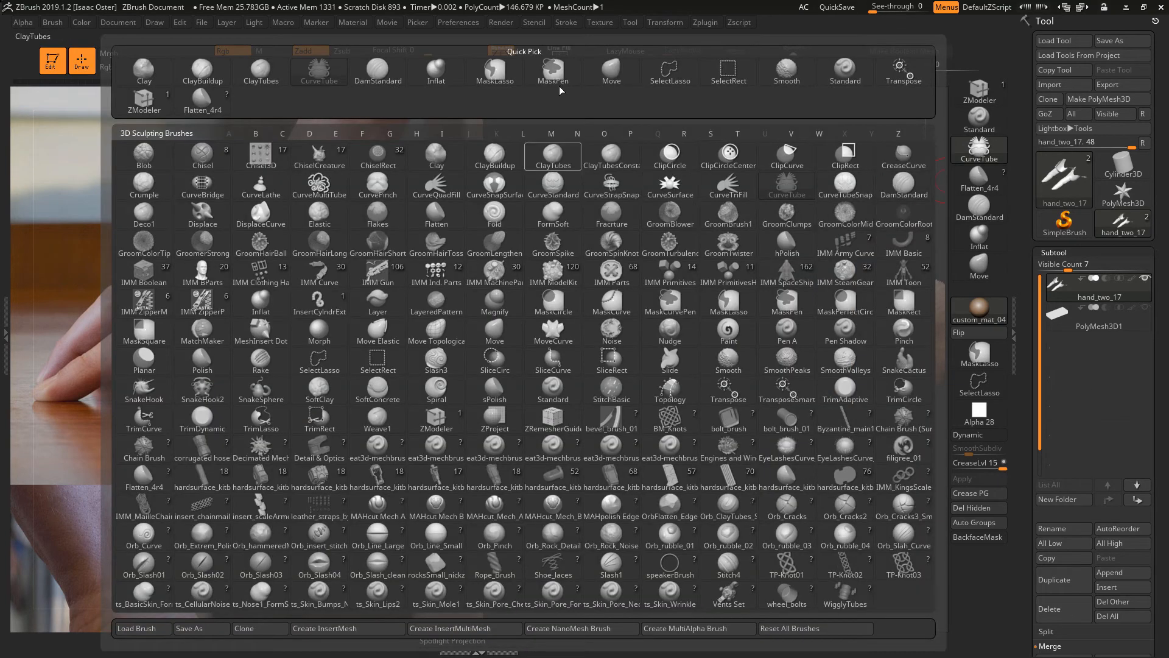
pyautogui.click(261, 70)
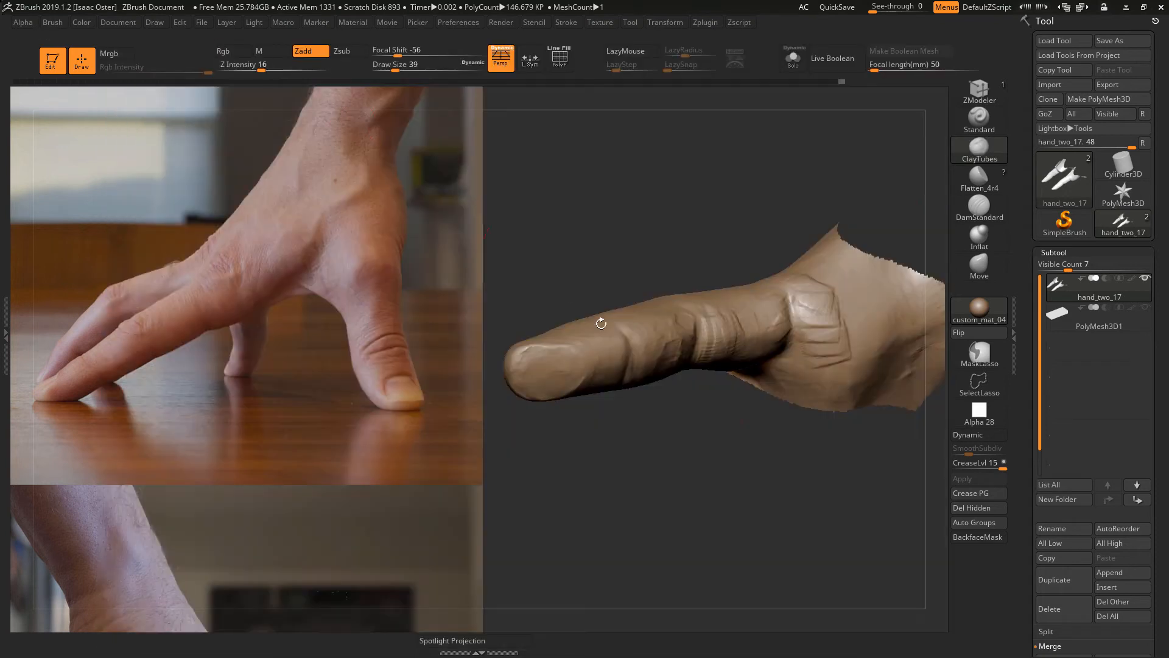
pyautogui.moveTo(722, 472)
pyautogui.mouseDown()
pyautogui.moveTo(764, 411)
pyautogui.moveTo(708, 411)
pyautogui.moveTo(708, 397)
pyautogui.mouseUp()
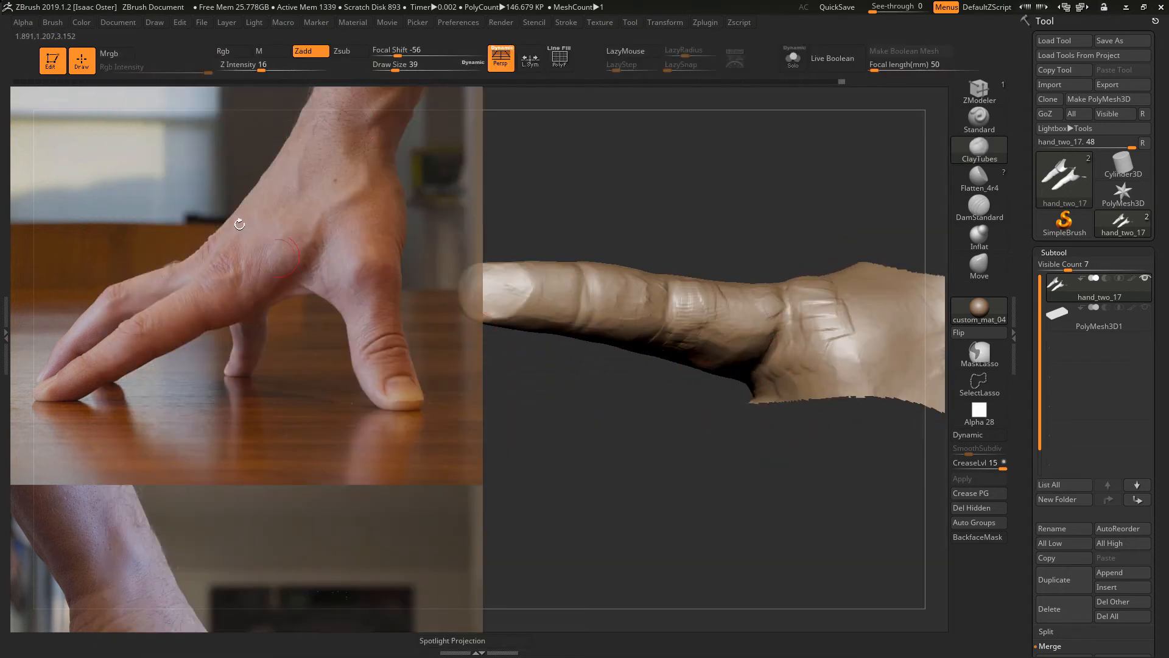
pyautogui.moveTo(706, 185); pyautogui.dragTo(864, 369)
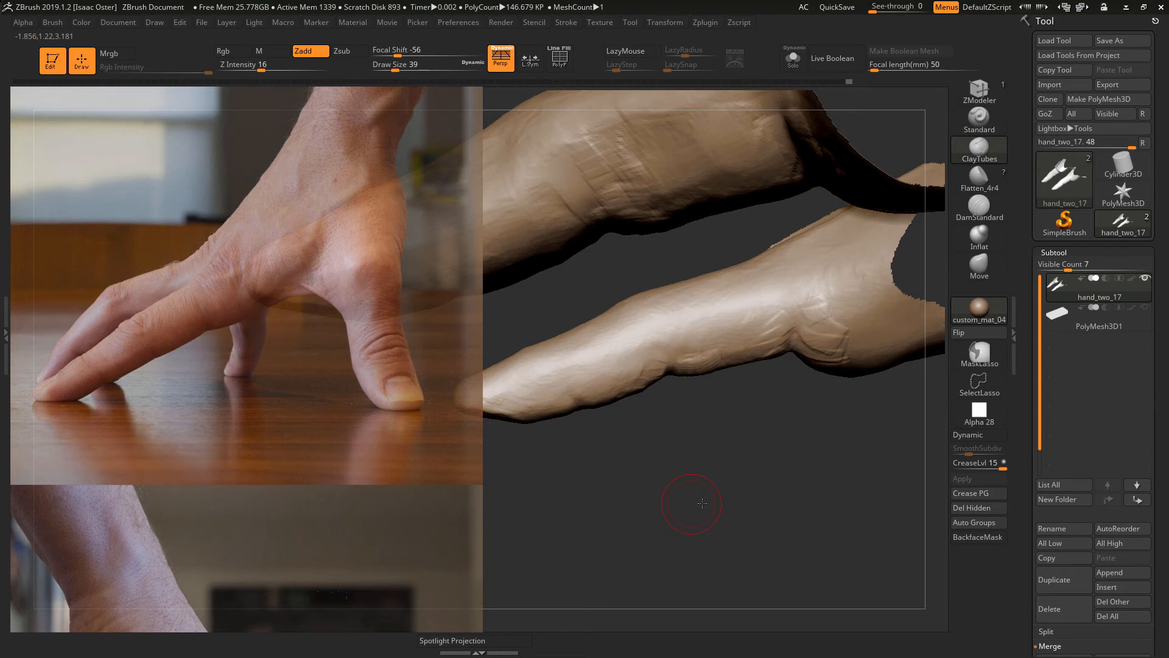
pyautogui.moveTo(702, 503); pyautogui.dragTo(743, 468)
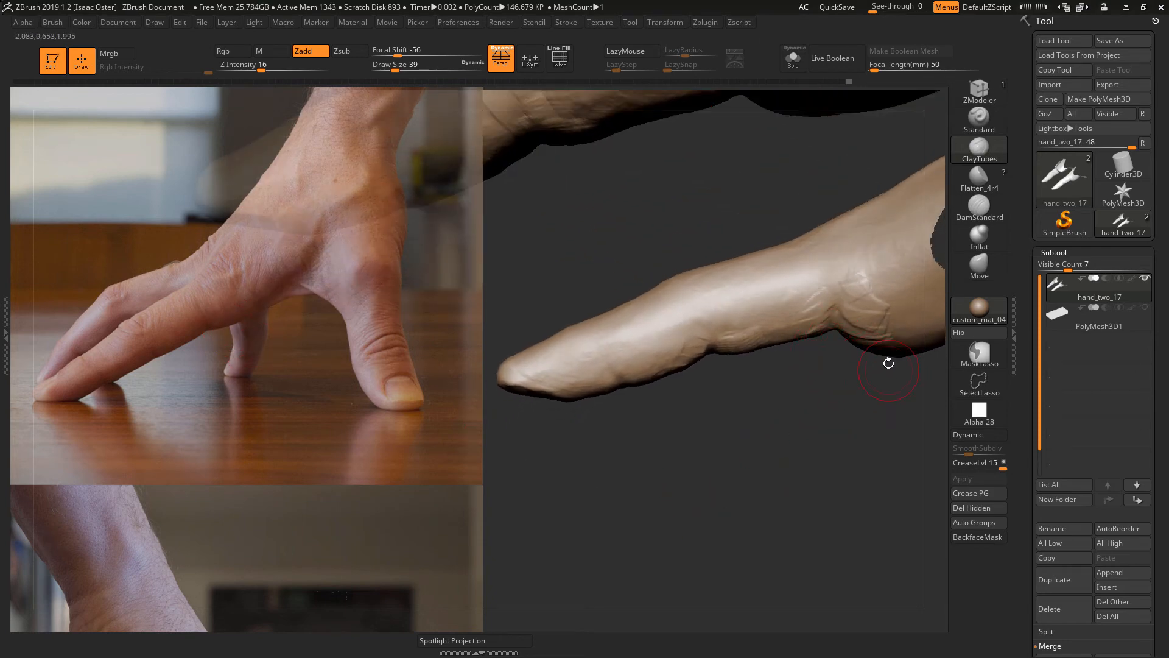
pyautogui.moveTo(848, 378)
pyautogui.mouseDown()
pyautogui.moveTo(770, 410)
pyautogui.moveTo(880, 317)
pyautogui.moveTo(873, 350)
pyautogui.mouseUp()
pyautogui.moveTo(857, 407); pyautogui.dragTo(886, 290)
pyautogui.moveTo(853, 271)
pyautogui.mouseDown(button='right')
pyautogui.moveTo(809, 284)
pyautogui.moveTo(816, 323)
pyautogui.mouseUp(button='right')
# - Reshape the contour of the index finger's base pad with the Move brush at draw size 54
pyautogui.click(964, 276)
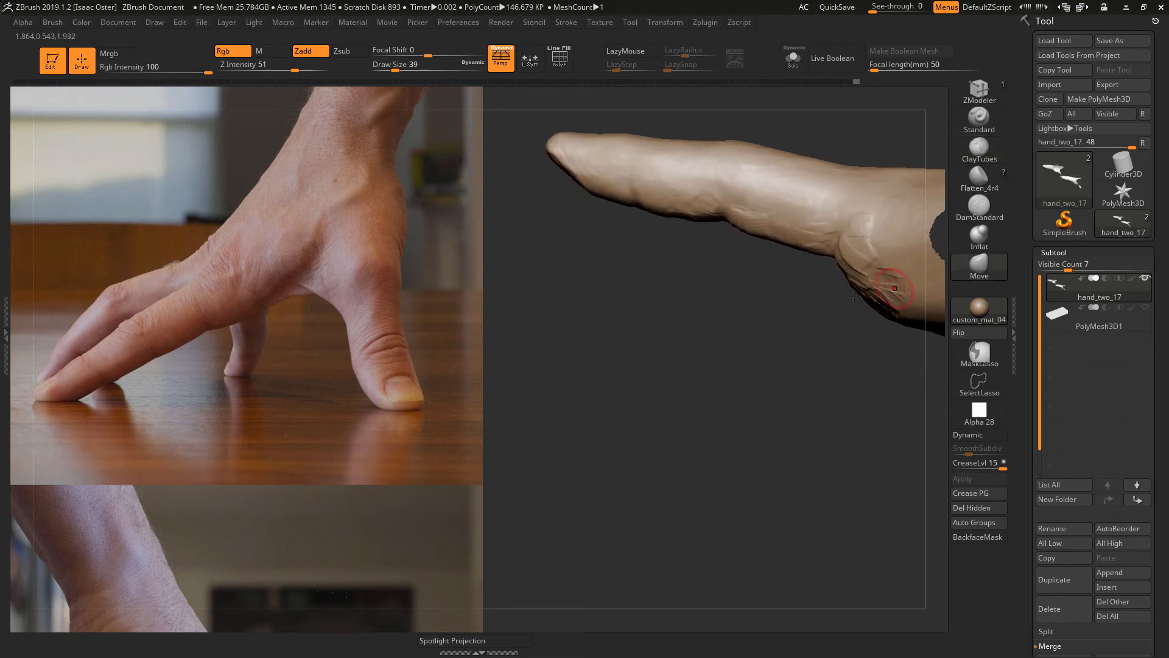
pyautogui.press('s')
pyautogui.moveTo(846, 311); pyautogui.dragTo(831, 315)
pyautogui.moveTo(838, 309); pyautogui.dragTo(820, 297, button='right')
pyautogui.moveTo(814, 248); pyautogui.dragTo(857, 310)
pyautogui.moveTo(823, 253); pyautogui.dragTo(830, 267)
pyautogui.press('[')
pyautogui.press('[')
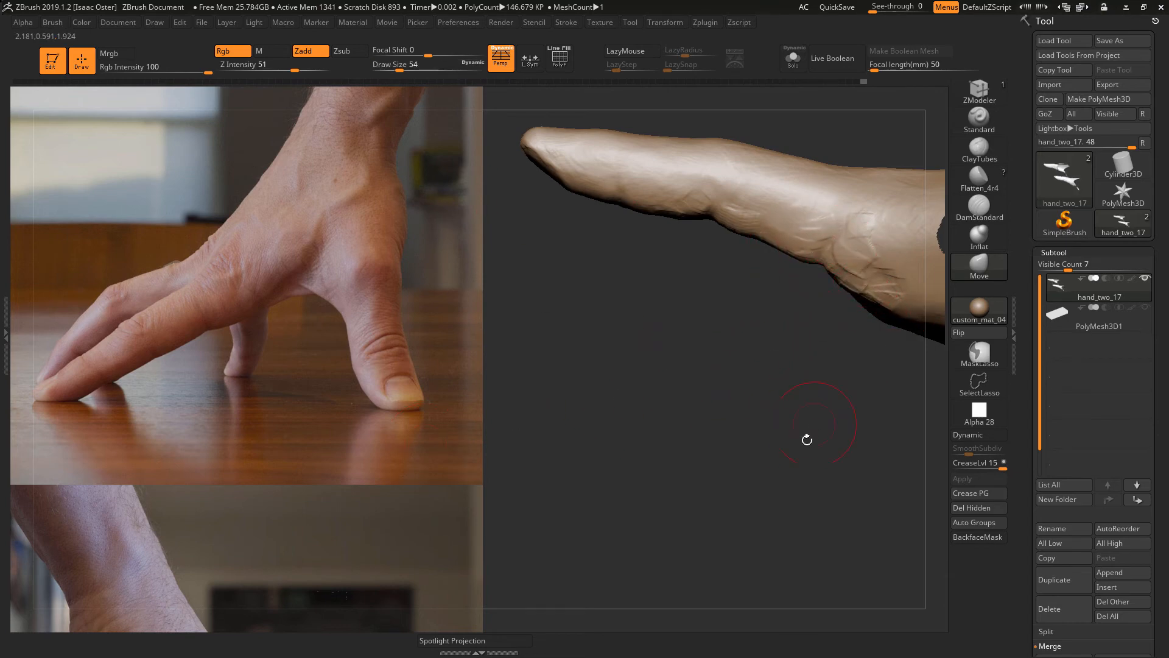
# - Adjust the palm-side profile around the index finger's middle joint with the Move brush at draw size 39
pyautogui.moveTo(807, 439); pyautogui.dragTo(331, 328)
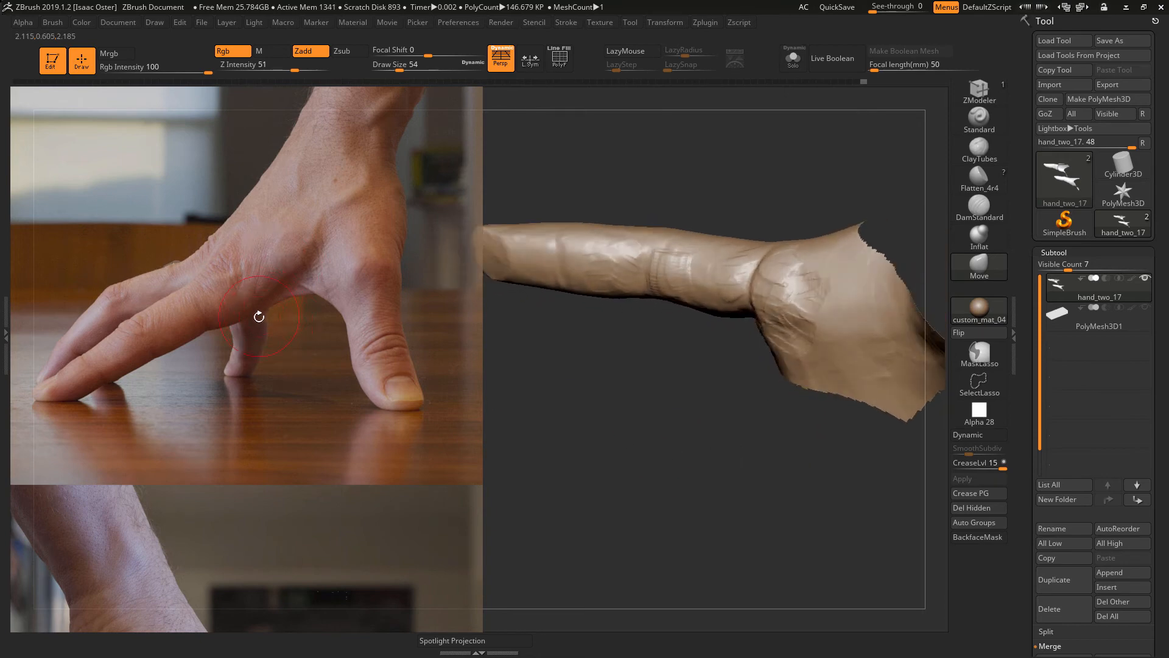
pyautogui.moveTo(671, 429)
pyautogui.mouseDown()
pyautogui.moveTo(682, 444)
pyautogui.moveTo(671, 504)
pyautogui.mouseUp()
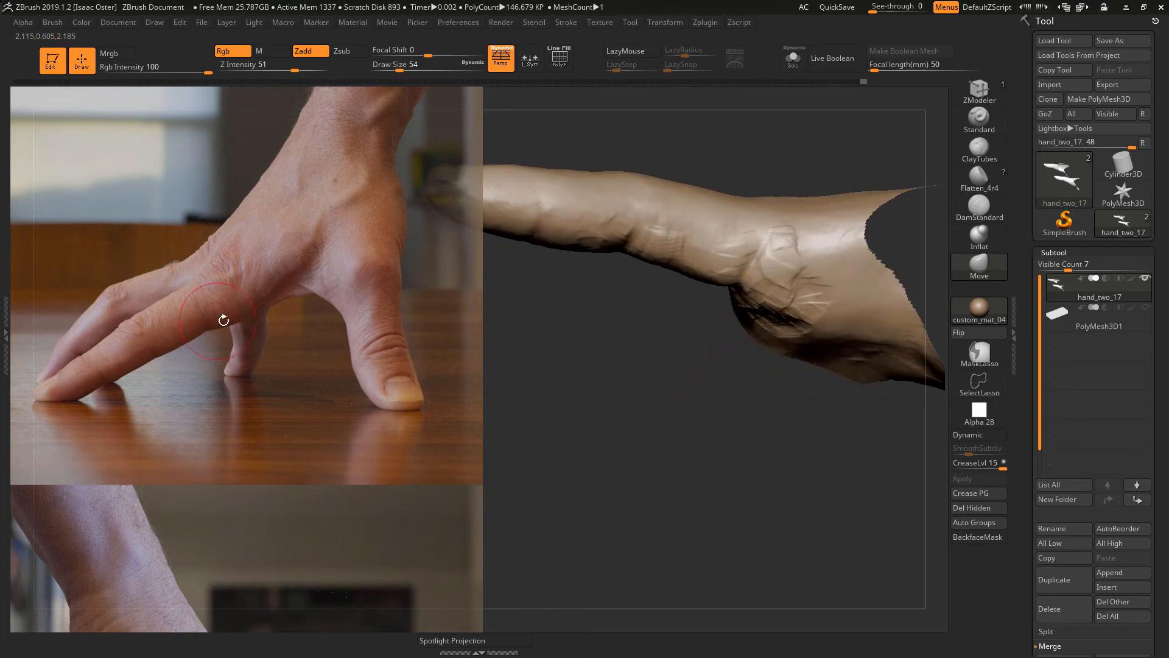
pyautogui.moveTo(591, 339)
pyautogui.mouseDown()
pyautogui.moveTo(637, 382)
pyautogui.moveTo(707, 263)
pyautogui.mouseUp()
pyautogui.moveTo(661, 332); pyautogui.dragTo(672, 286)
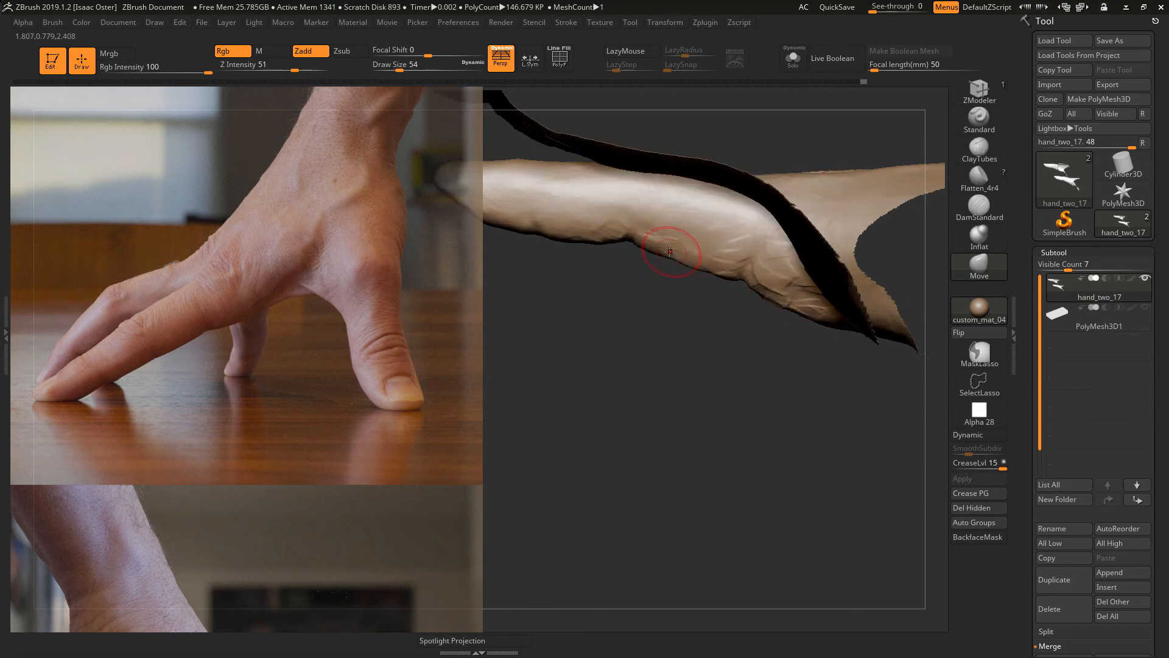
pyautogui.press('s')
pyautogui.moveTo(671, 308); pyautogui.dragTo(667, 310)
pyautogui.press('s')
pyautogui.moveTo(669, 310); pyautogui.dragTo(657, 311)
pyautogui.moveTo(621, 353); pyautogui.dragTo(605, 287)
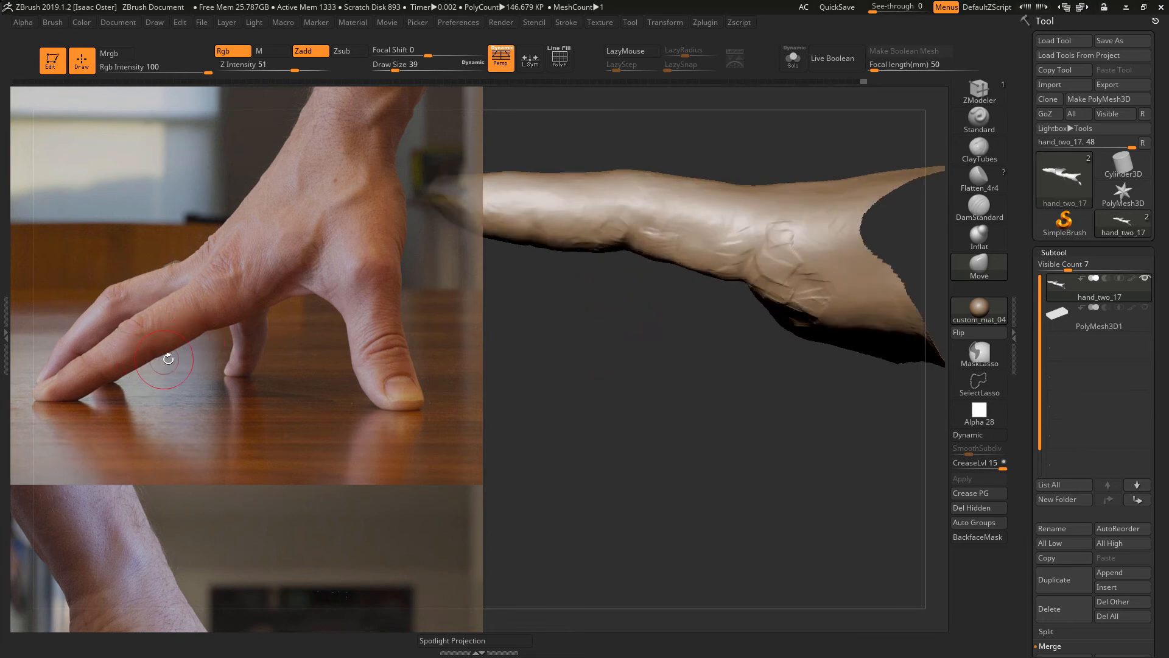
# - Build up the palm-side flesh above and below the index finger's middle joint crease with ClayTubes at draw size 39
pyautogui.moveTo(615, 436); pyautogui.dragTo(776, 286)
pyautogui.click(984, 148)
pyautogui.moveTo(847, 200); pyautogui.dragTo(756, 176)
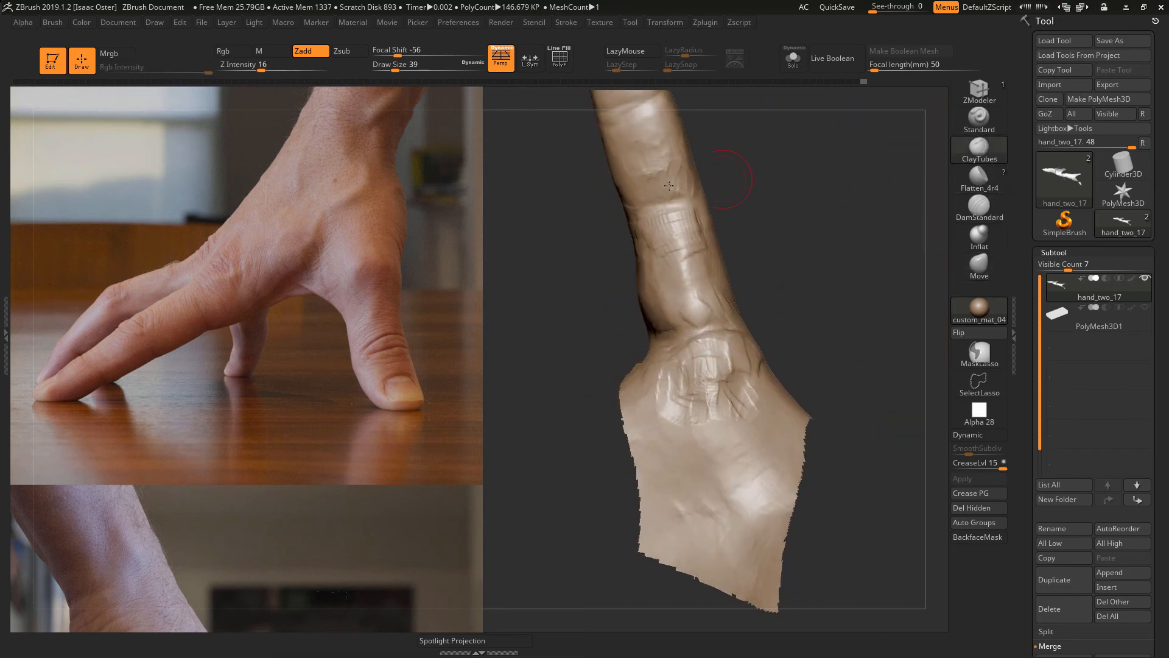
pyautogui.moveTo(620, 251)
pyautogui.mouseDown()
pyautogui.moveTo(631, 269)
pyautogui.moveTo(638, 187)
pyautogui.moveTo(665, 200)
pyautogui.mouseUp()
pyautogui.moveTo(665, 200); pyautogui.dragTo(627, 201, button='right')
pyautogui.moveTo(666, 183); pyautogui.dragTo(667, 207)
pyautogui.moveTo(645, 210); pyautogui.dragTo(670, 219, button='right')
pyautogui.moveTo(670, 219); pyautogui.dragTo(682, 290)
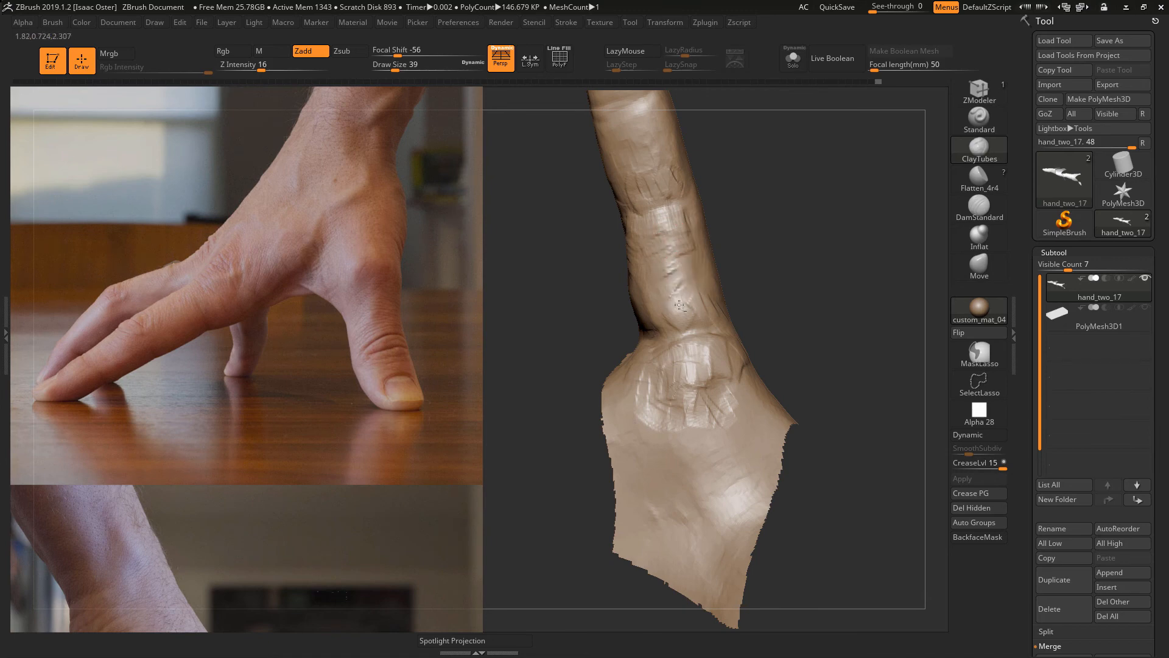
# - Add ClayTubes volume to the index finger's lowest segment and across the pad beneath its base crease
pyautogui.moveTo(682, 289); pyautogui.dragTo(700, 339, button='right')
pyautogui.moveTo(689, 346)
pyautogui.mouseDown()
pyautogui.moveTo(699, 361)
pyautogui.moveTo(688, 399)
pyautogui.moveTo(692, 390)
pyautogui.mouseUp()
pyautogui.moveTo(694, 388); pyautogui.dragTo(727, 386, button='right')
pyautogui.moveTo(619, 400)
pyautogui.mouseDown(button='right')
pyautogui.moveTo(637, 384)
pyautogui.moveTo(627, 381)
pyautogui.mouseUp(button='right')
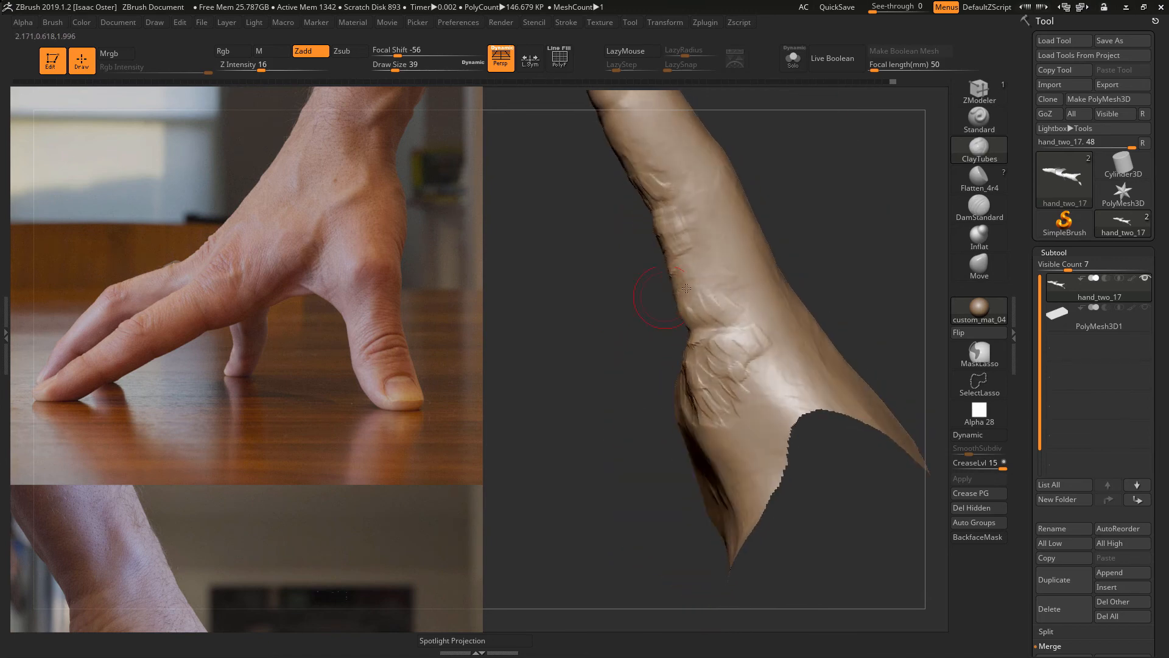
pyautogui.moveTo(639, 334); pyautogui.dragTo(673, 329, button='right')
pyautogui.moveTo(677, 292); pyautogui.dragTo(693, 314)
pyautogui.moveTo(615, 329); pyautogui.dragTo(636, 326, button='right')
# - Flatten the rough clay strokes along the palm side of the index finger with Flatten_4r4 at draw size 39
pyautogui.press('3')
pyautogui.moveTo(722, 257); pyautogui.dragTo(668, 237, button='right')
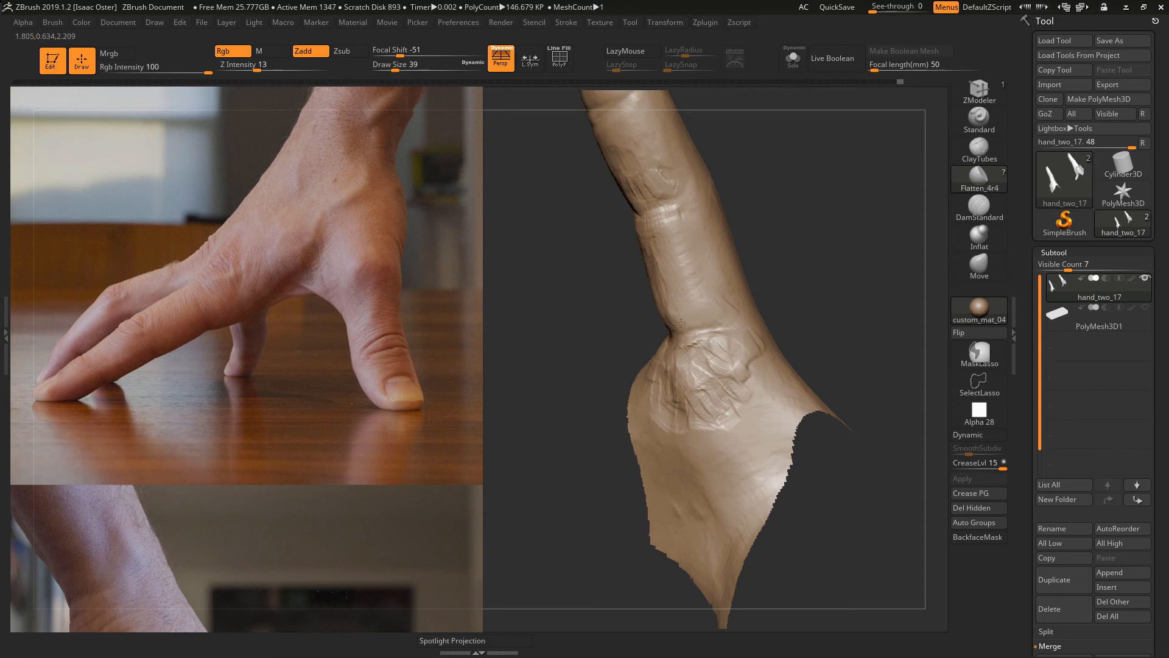
pyautogui.moveTo(681, 323); pyautogui.dragTo(686, 313, button='right')
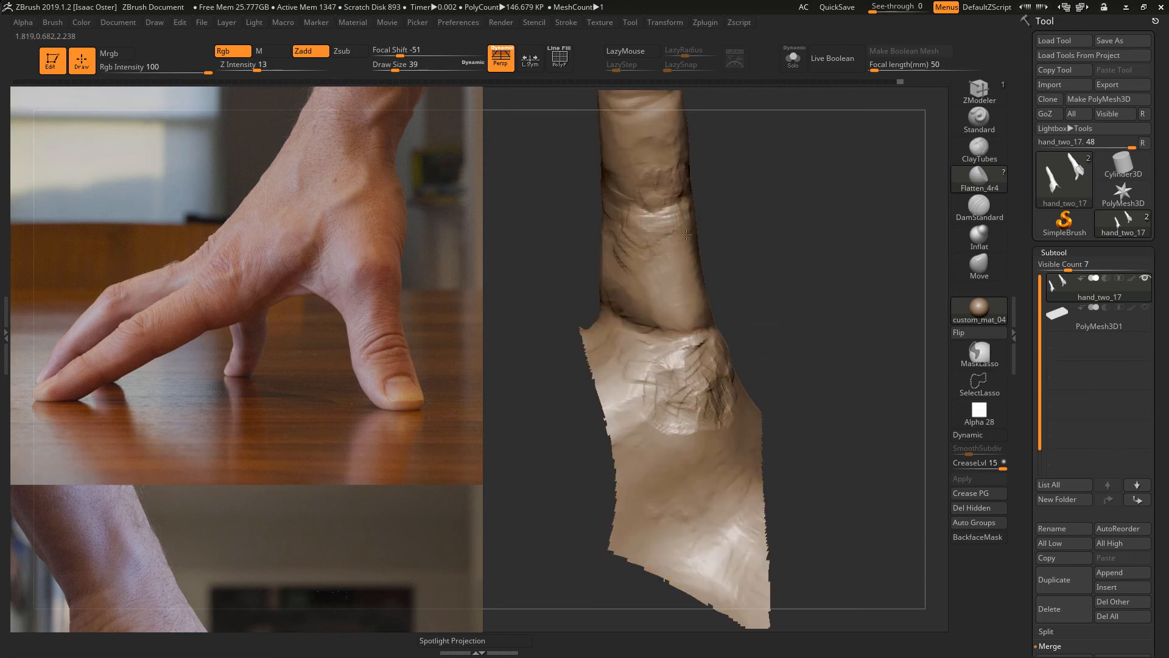
pyautogui.moveTo(644, 296)
pyautogui.mouseDown(button='right')
pyautogui.moveTo(660, 170)
pyautogui.moveTo(661, 195)
pyautogui.moveTo(648, 198)
pyautogui.mouseUp(button='right')
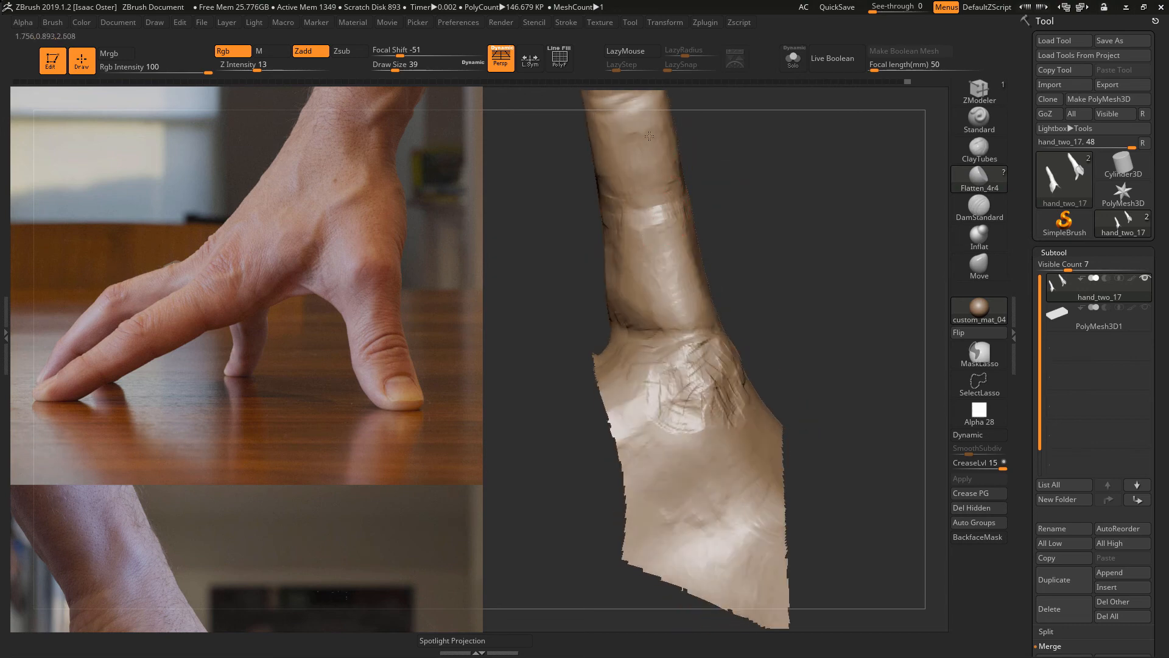
pyautogui.moveTo(649, 136)
pyautogui.mouseDown(button='right')
pyautogui.moveTo(643, 101)
pyautogui.moveTo(620, 132)
pyautogui.mouseUp(button='right')
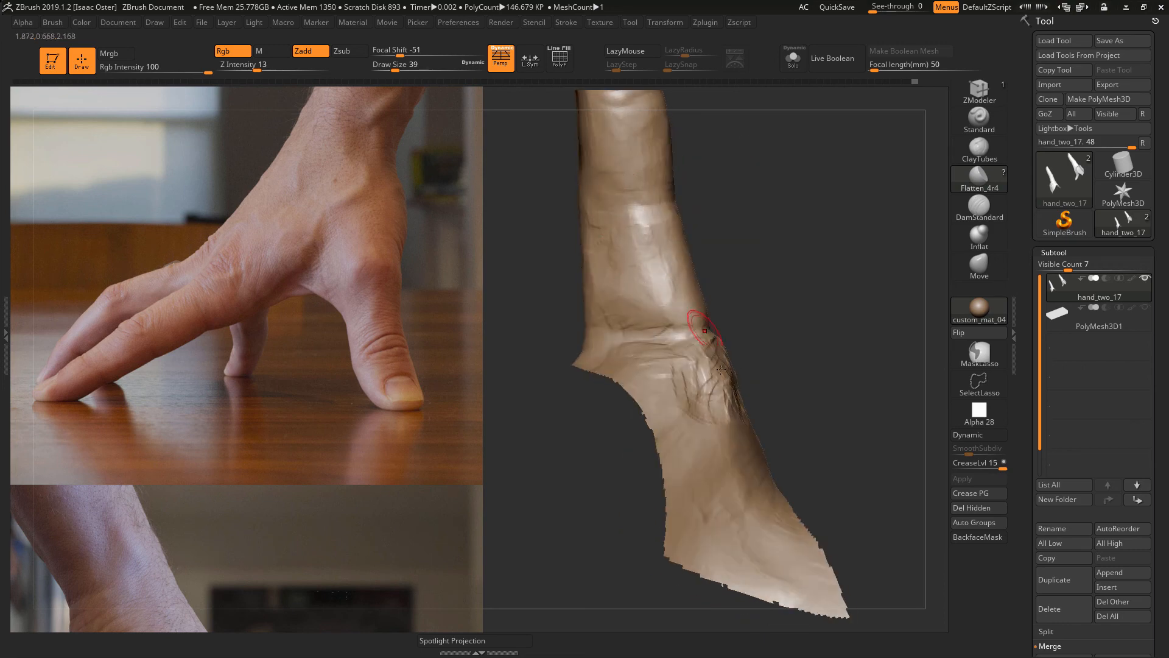
pyautogui.moveTo(686, 406); pyautogui.dragTo(695, 397, button='right')
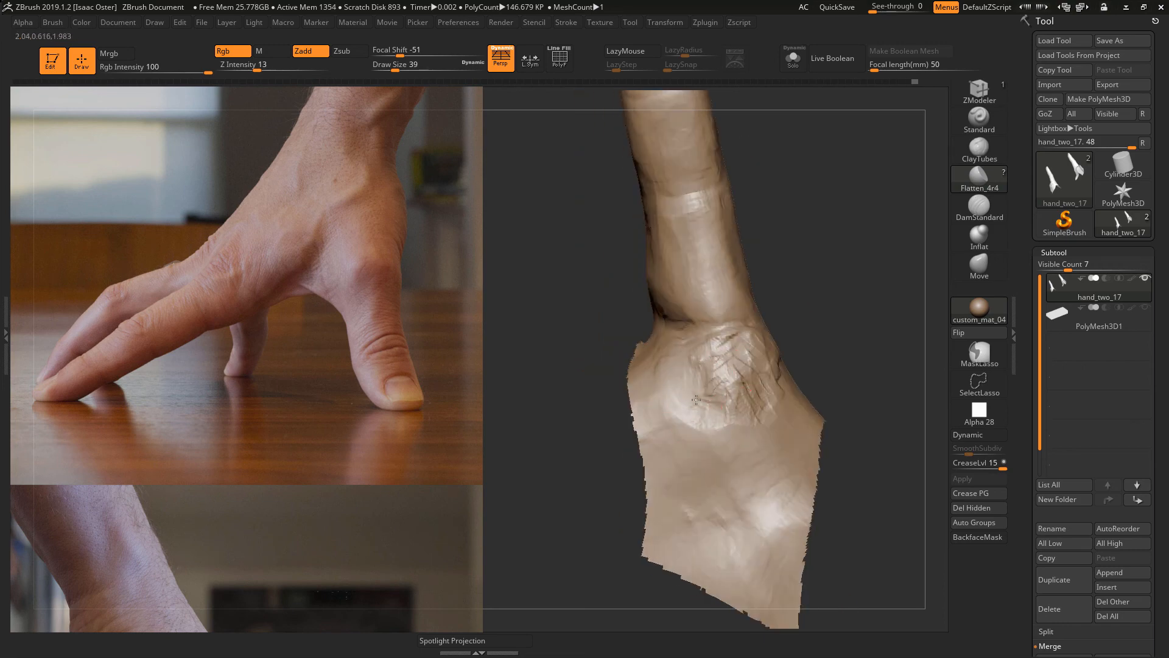
# - Smooth and flatten the wrinkled strokes on the index finger's base pad and the crease above it
pyautogui.moveTo(741, 381)
pyautogui.keyDown('shift'); pyautogui.mouseDown()
pyautogui.moveTo(720, 359)
pyautogui.moveTo(730, 342)
pyautogui.moveTo(707, 390)
pyautogui.mouseUp(); pyautogui.keyUp('shift')
pyautogui.moveTo(817, 316); pyautogui.dragTo(848, 318)
pyautogui.moveTo(738, 376); pyautogui.dragTo(734, 389)
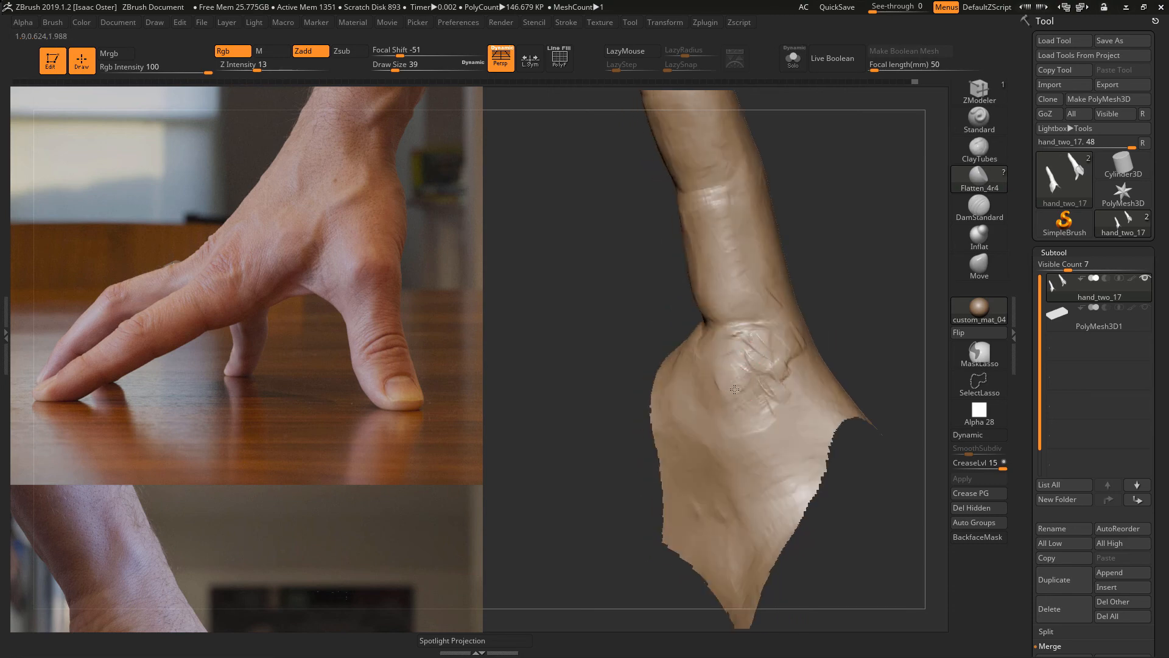
pyautogui.moveTo(636, 293)
pyautogui.mouseDown()
pyautogui.moveTo(668, 311)
pyautogui.moveTo(673, 335)
pyautogui.mouseUp()
pyautogui.moveTo(674, 335); pyautogui.dragTo(692, 324)
pyautogui.moveTo(693, 327); pyautogui.dragTo(746, 331, button='right')
pyautogui.moveTo(747, 333)
pyautogui.mouseDown()
pyautogui.moveTo(716, 326)
pyautogui.moveTo(748, 377)
pyautogui.mouseUp()
pyautogui.moveTo(824, 255)
pyautogui.keyDown('ctrl'); pyautogui.mouseDown(button='right')
pyautogui.moveTo(783, 178)
pyautogui.moveTo(776, 248)
pyautogui.moveTo(786, 237)
pyautogui.moveTo(754, 241)
pyautogui.mouseUp(button='right'); pyautogui.keyUp('ctrl')
# - Refine the palm-side silhouette of the index finger's lowest segment with the Move brush at draw size 128
pyautogui.click(976, 266)
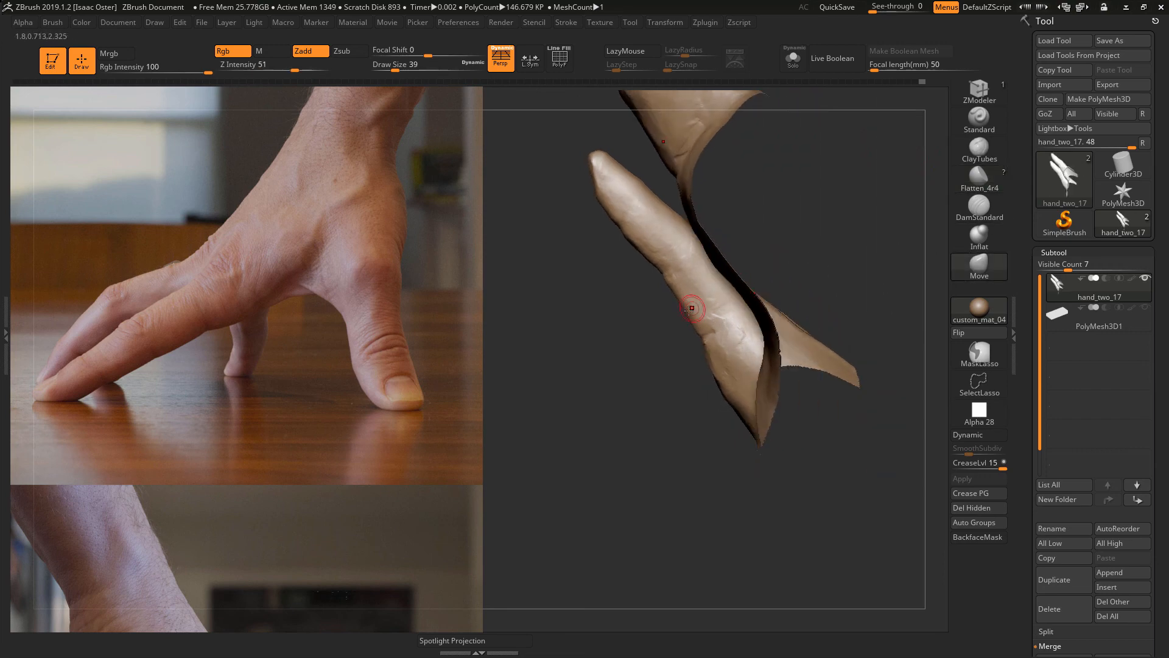
pyautogui.press('s')
pyautogui.moveTo(684, 311); pyautogui.dragTo(702, 303)
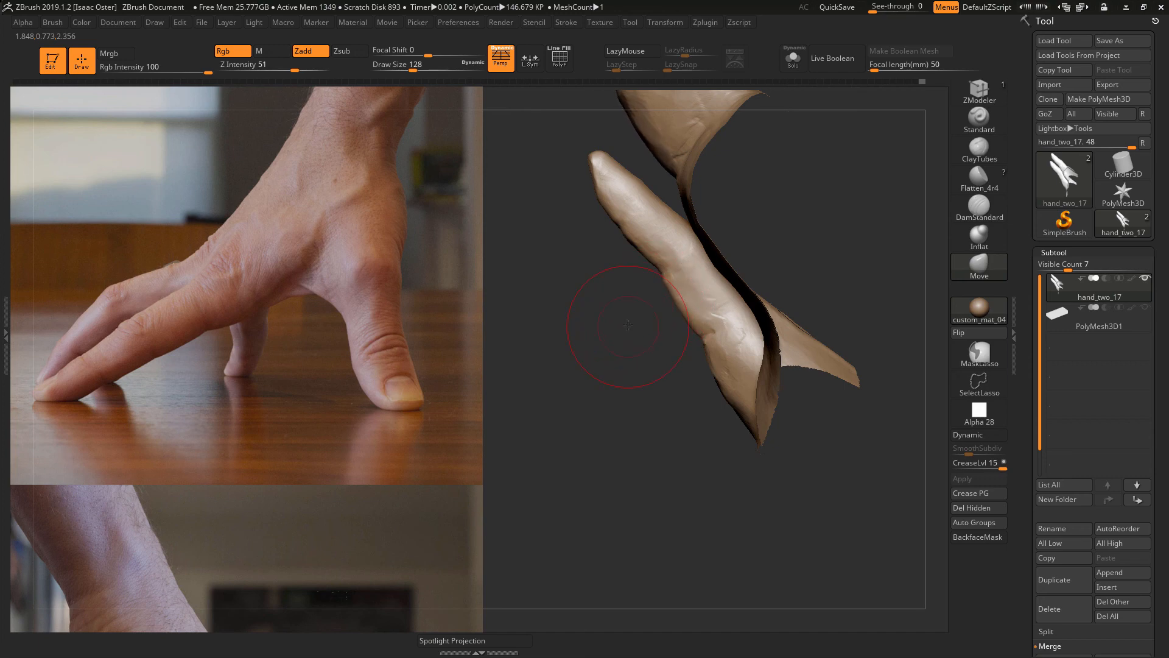
# - Unhide the rest of the hand and bring the palm side into view
pyautogui.moveTo(627, 326); pyautogui.dragTo(923, 447, button='right')
pyautogui.moveTo(838, 438); pyautogui.dragTo(847, 478, button='right')
pyautogui.keyDown('ctrl'); pyautogui.keyDown('shift'); pyautogui.click(772, 444); pyautogui.keyUp('shift'); pyautogui.keyUp('ctrl')
pyautogui.moveTo(847, 478); pyautogui.dragTo(682, 323)
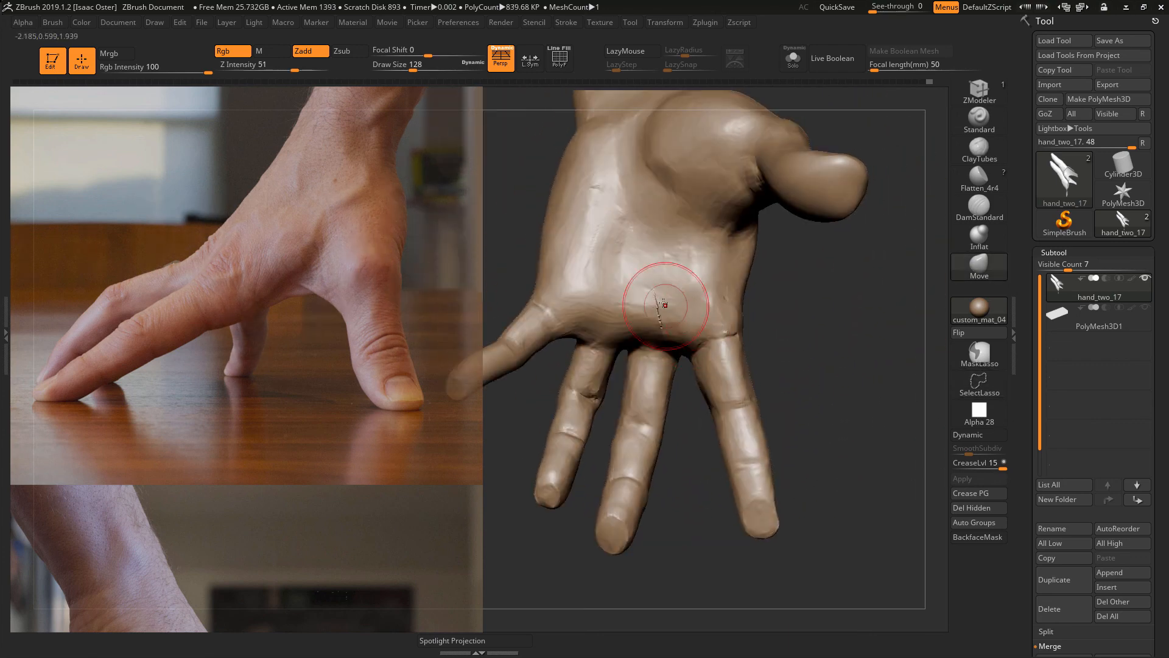
# - Smooth away the jagged seam in the palm above the middle finger at draw size 31
pyautogui.moveTo(796, 297)
pyautogui.mouseDown()
pyautogui.moveTo(823, 365)
pyautogui.moveTo(658, 319)
pyautogui.moveTo(913, 339)
pyautogui.moveTo(878, 340)
pyautogui.moveTo(861, 295)
pyautogui.mouseUp()
pyautogui.press('s')
pyautogui.press('s')
pyautogui.moveTo(621, 357); pyautogui.dragTo(626, 355)
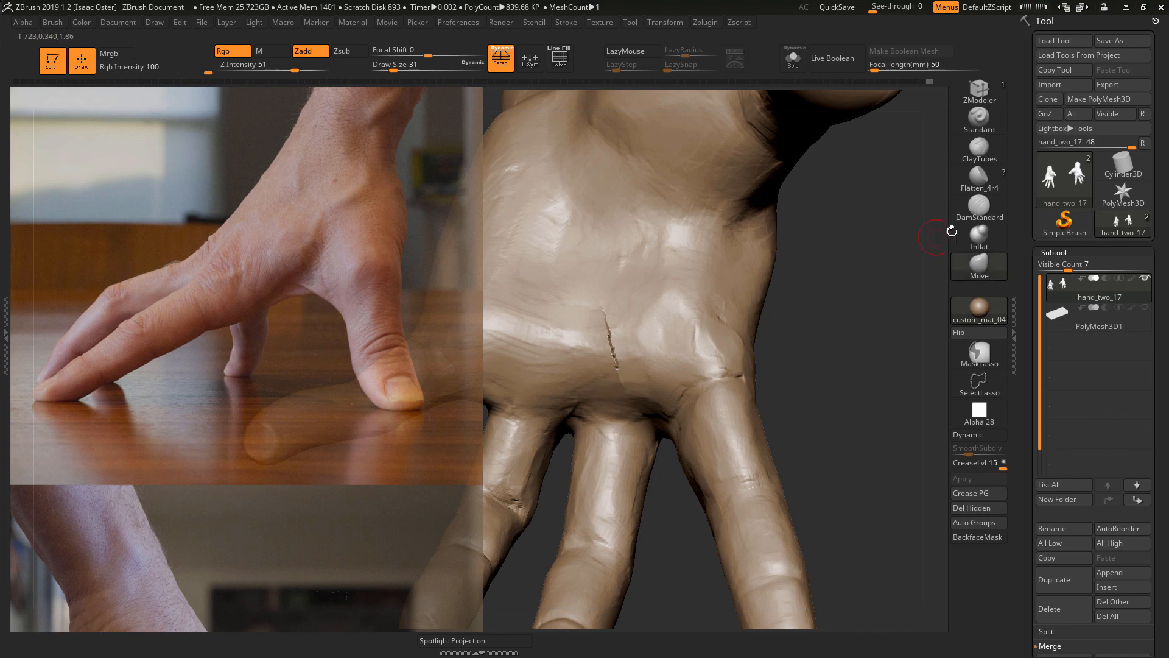
pyautogui.keyDown('shift'); pyautogui.moveTo(608, 366); pyautogui.dragTo(607, 346); pyautogui.keyUp('shift')
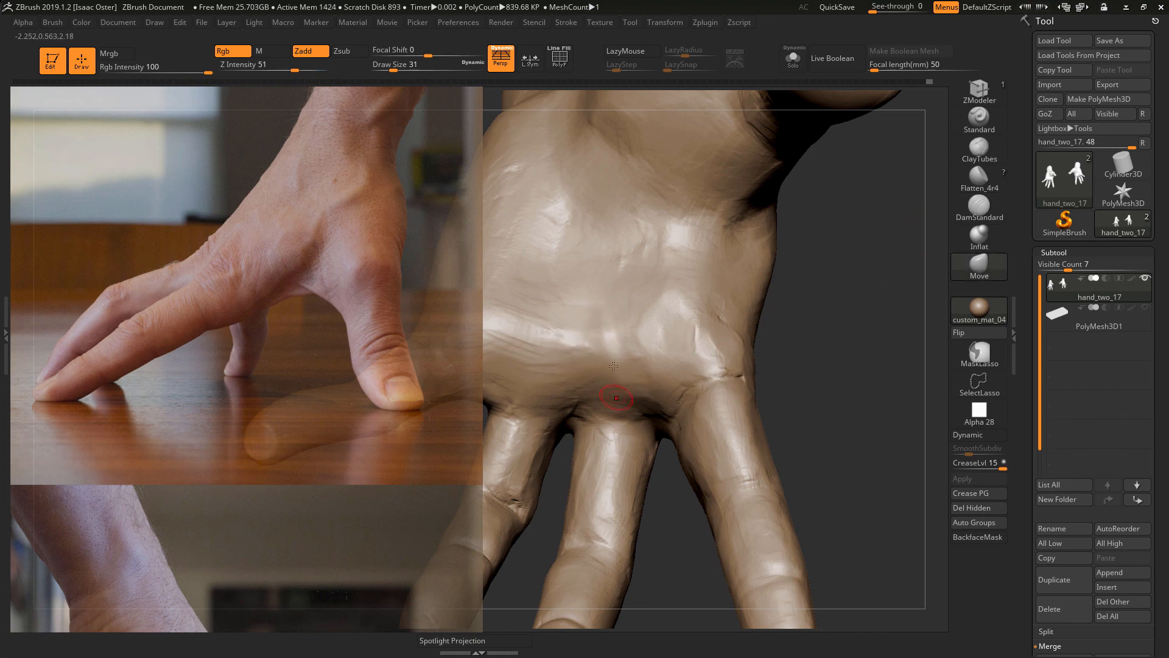
# - Flatten the palm surface around the index finger's base with Flatten_4r4 at draw size 68, and check the whole hand
pyautogui.moveTo(783, 364)
pyautogui.mouseDown()
pyautogui.moveTo(548, 381)
pyautogui.moveTo(839, 402)
pyautogui.mouseUp()
pyautogui.click(979, 179)
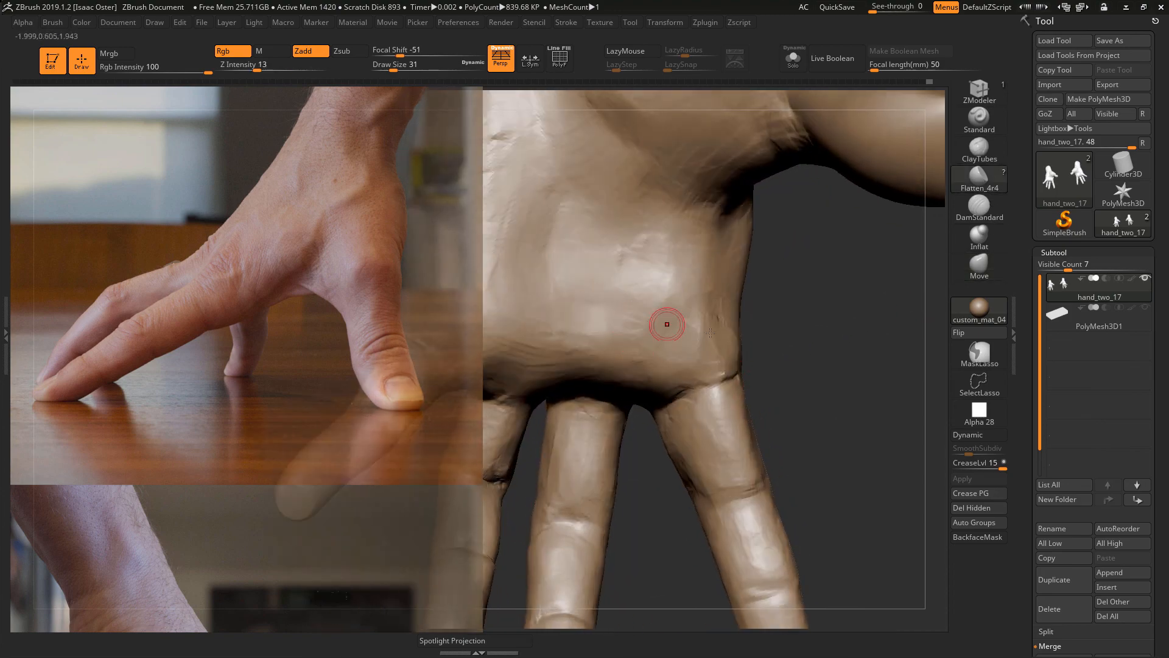
pyautogui.moveTo(773, 342); pyautogui.dragTo(688, 342)
pyautogui.press('s')
pyautogui.moveTo(579, 345); pyautogui.dragTo(589, 342)
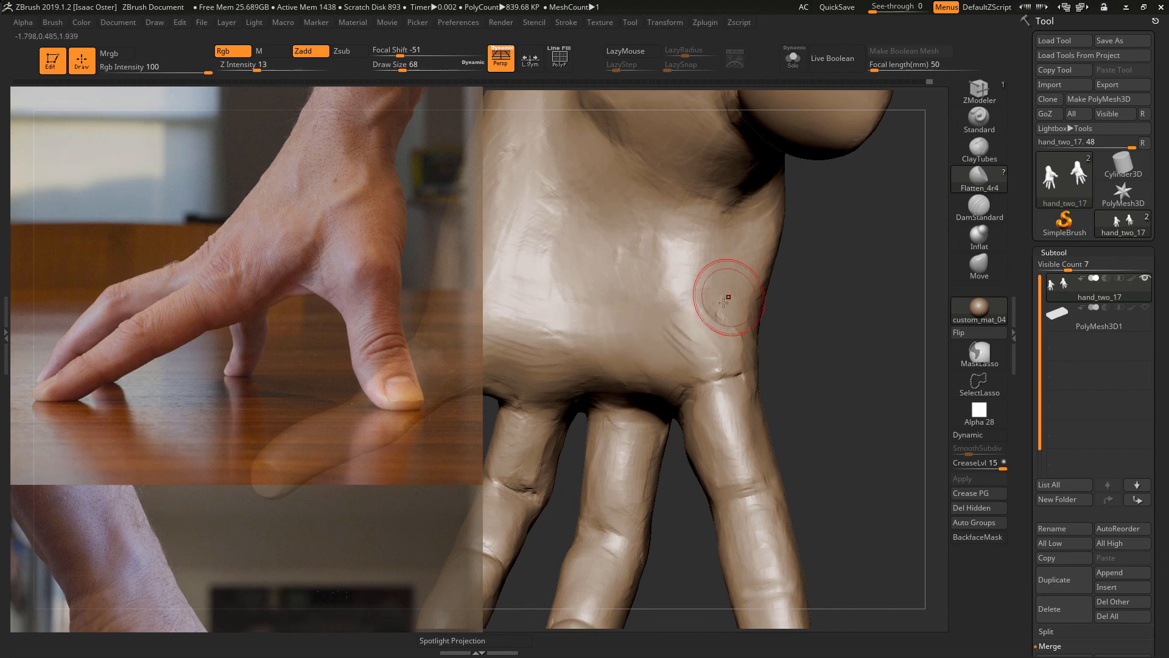
pyautogui.moveTo(819, 371)
pyautogui.mouseDown()
pyautogui.moveTo(780, 338)
pyautogui.moveTo(829, 293)
pyautogui.moveTo(820, 373)
pyautogui.moveTo(753, 312)
pyautogui.mouseUp()
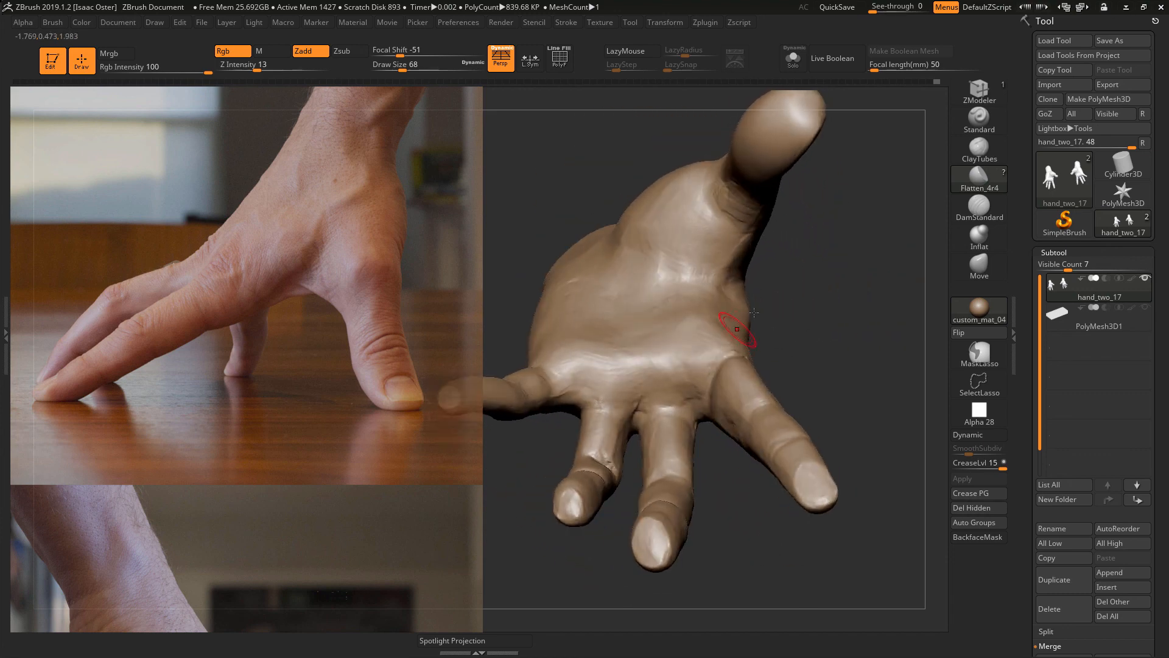
pyautogui.keyDown('alt'); pyautogui.moveTo(814, 338); pyautogui.dragTo(805, 322); pyautogui.keyUp('alt')
pyautogui.moveTo(741, 500); pyautogui.dragTo(677, 385)
pyautogui.moveTo(713, 459)
pyautogui.mouseDown()
pyautogui.moveTo(711, 528)
pyautogui.moveTo(754, 434)
pyautogui.moveTo(642, 506)
pyautogui.moveTo(630, 483)
pyautogui.moveTo(725, 420)
pyautogui.mouseUp()
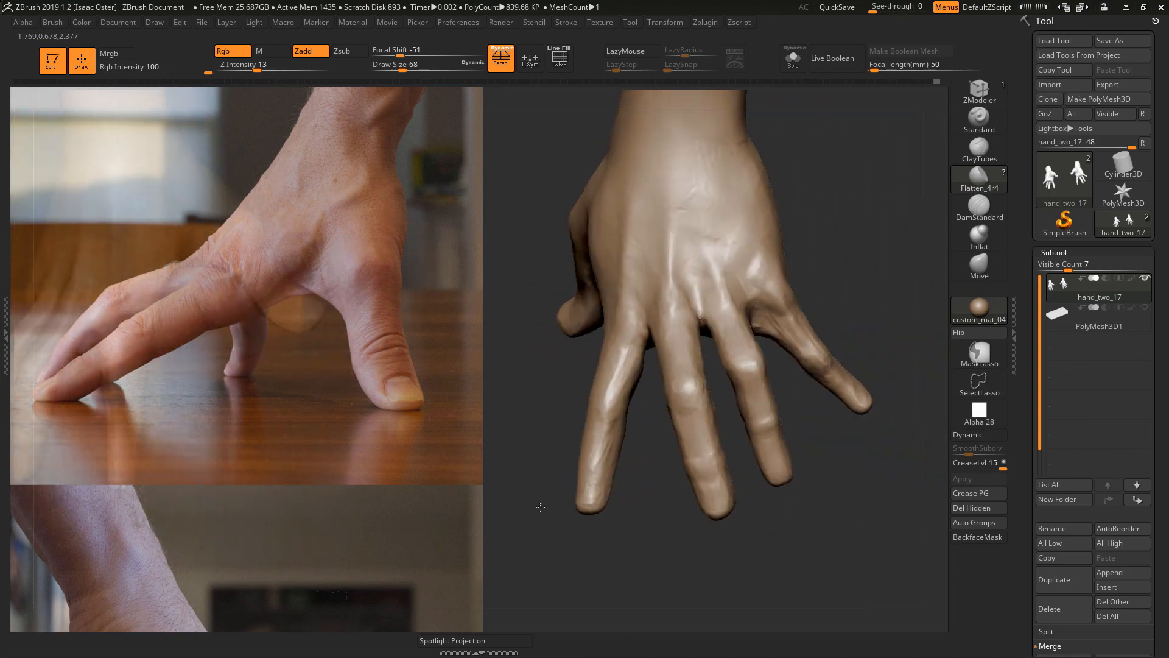